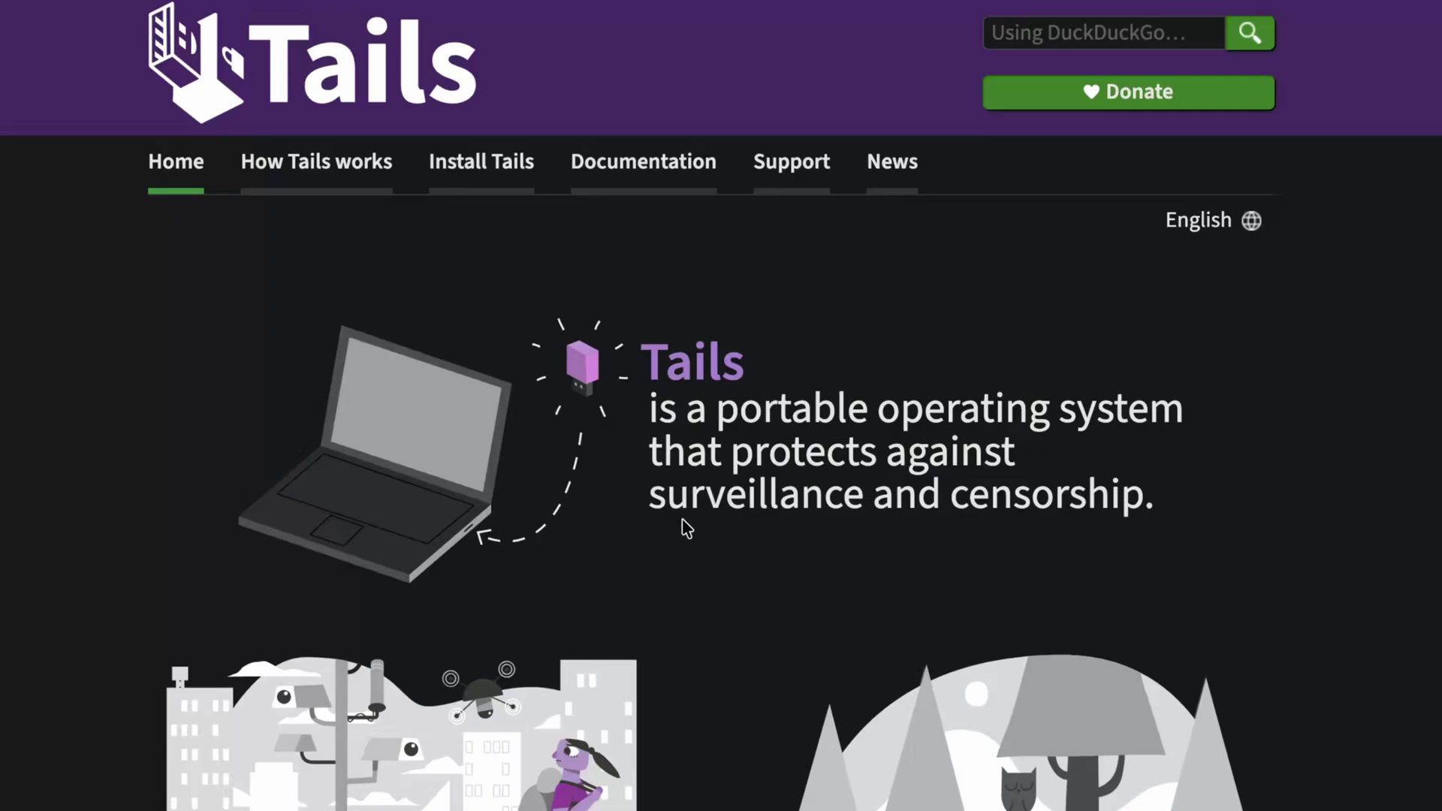
Scroll down the Tails homepage to read its introduction.
scroll(575, 412, "down", 1)
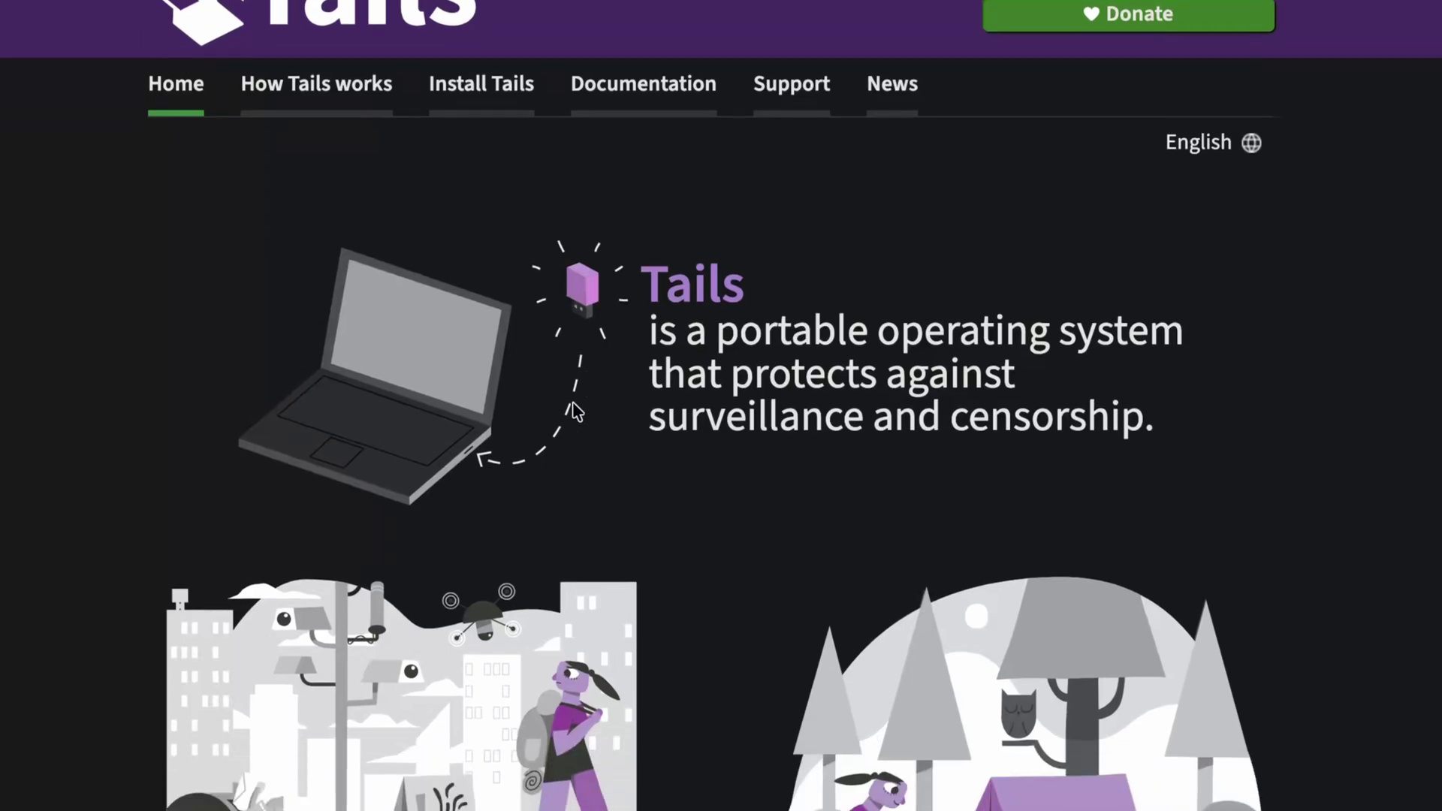
scroll(575, 412, "down", 5)
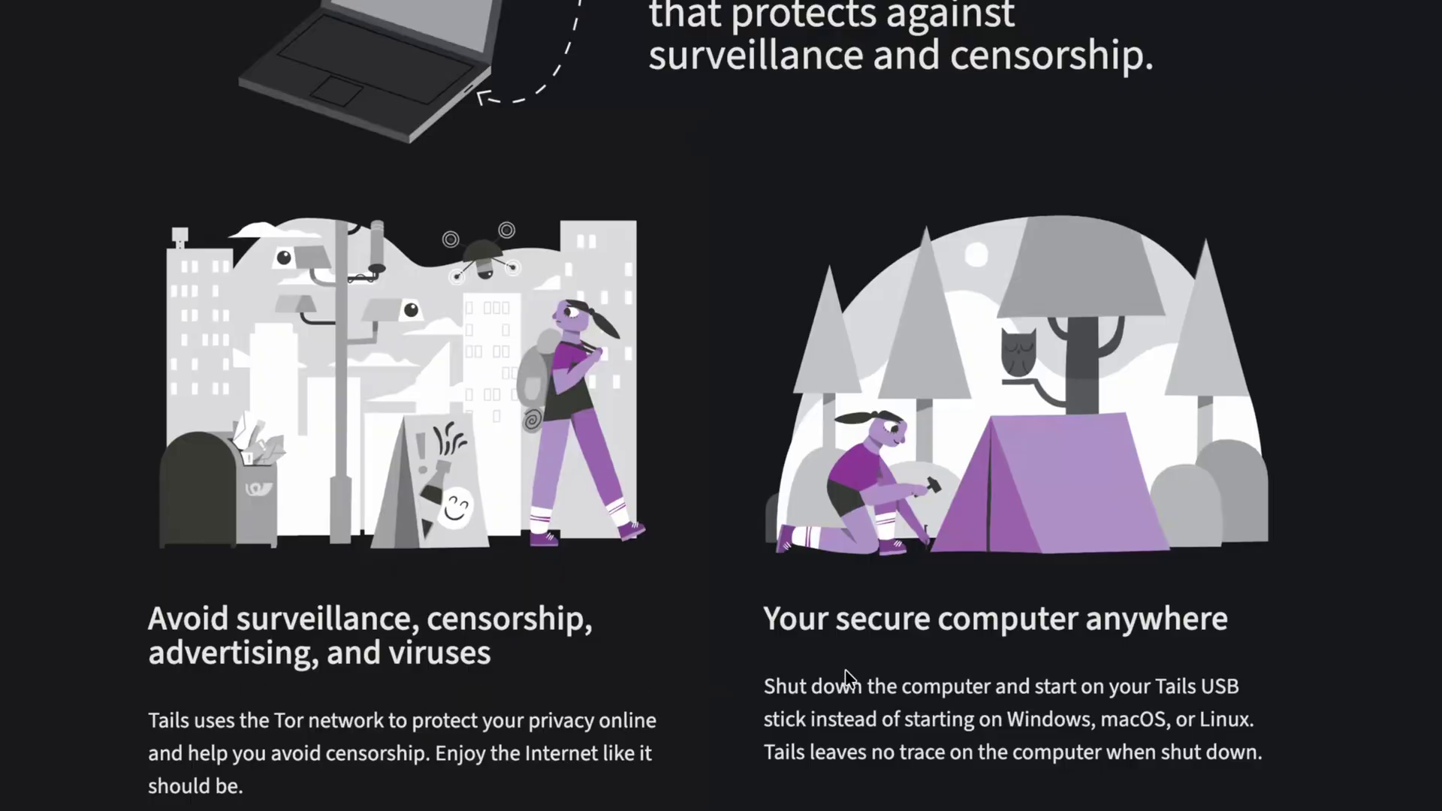
scroll(1140, 658, "down", 2)
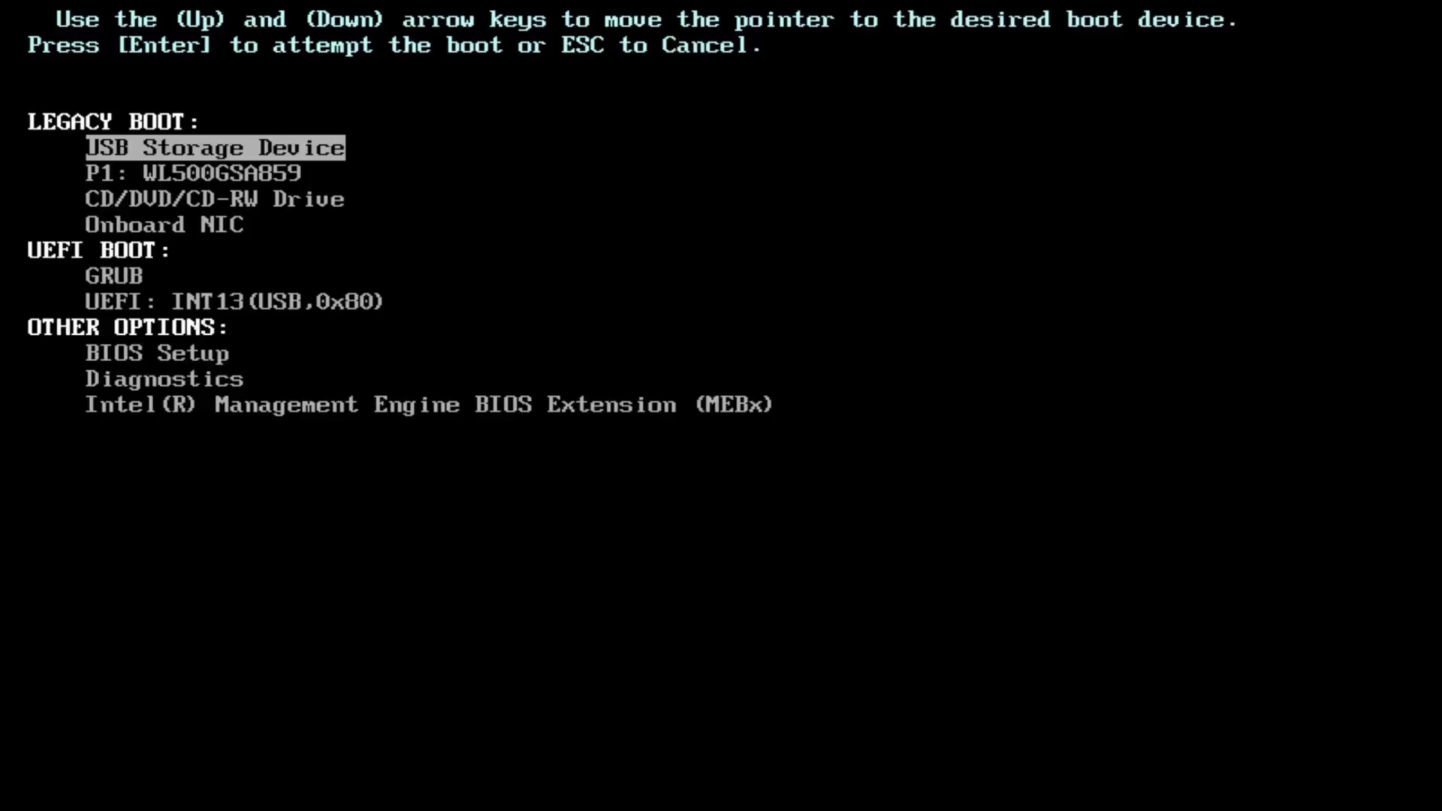
Pick UEFI: INT13(USB,0x80) from the boot device list and boot Tails from the USB drive.
key("Down")
key("Down")
key("Down")
key("Down")
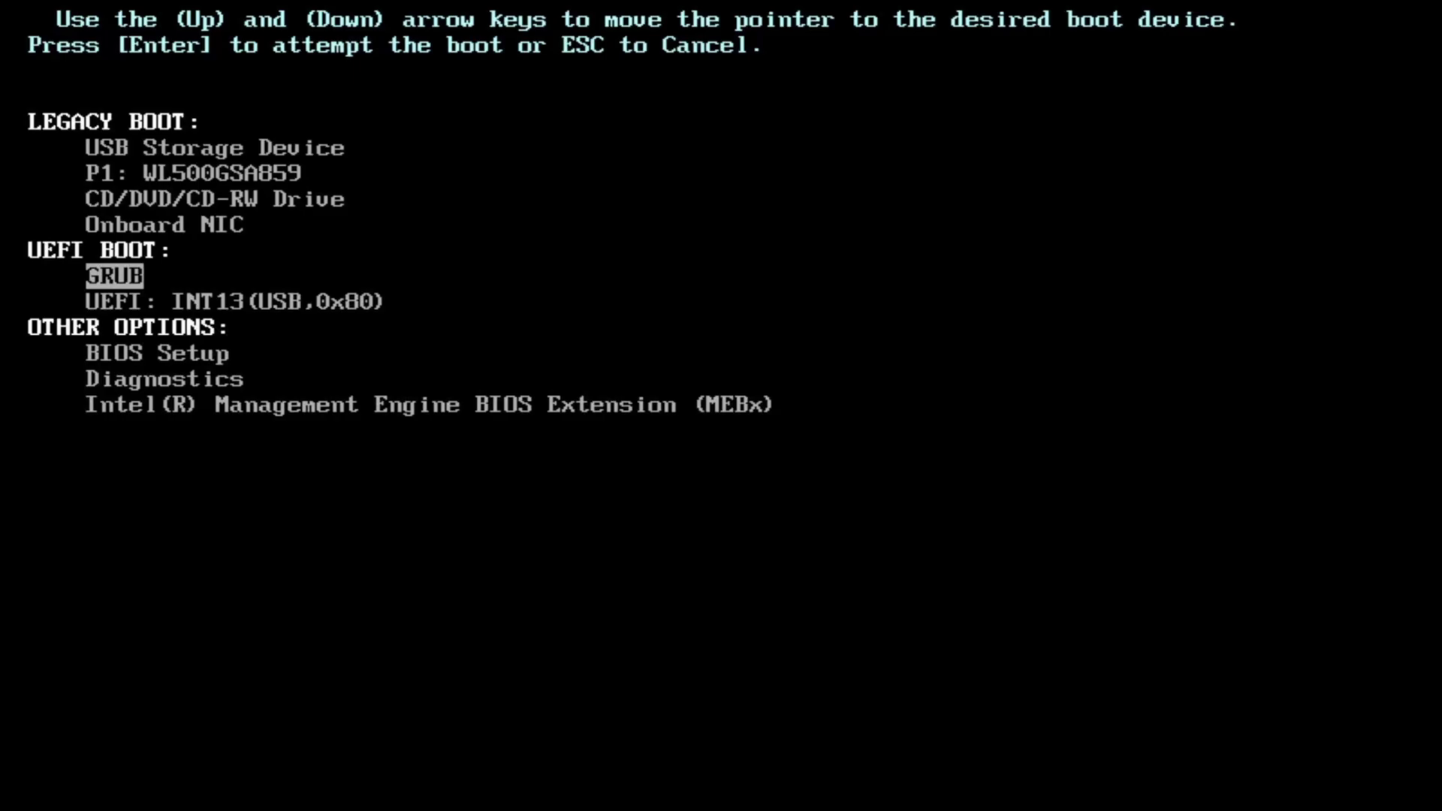
key("Down")
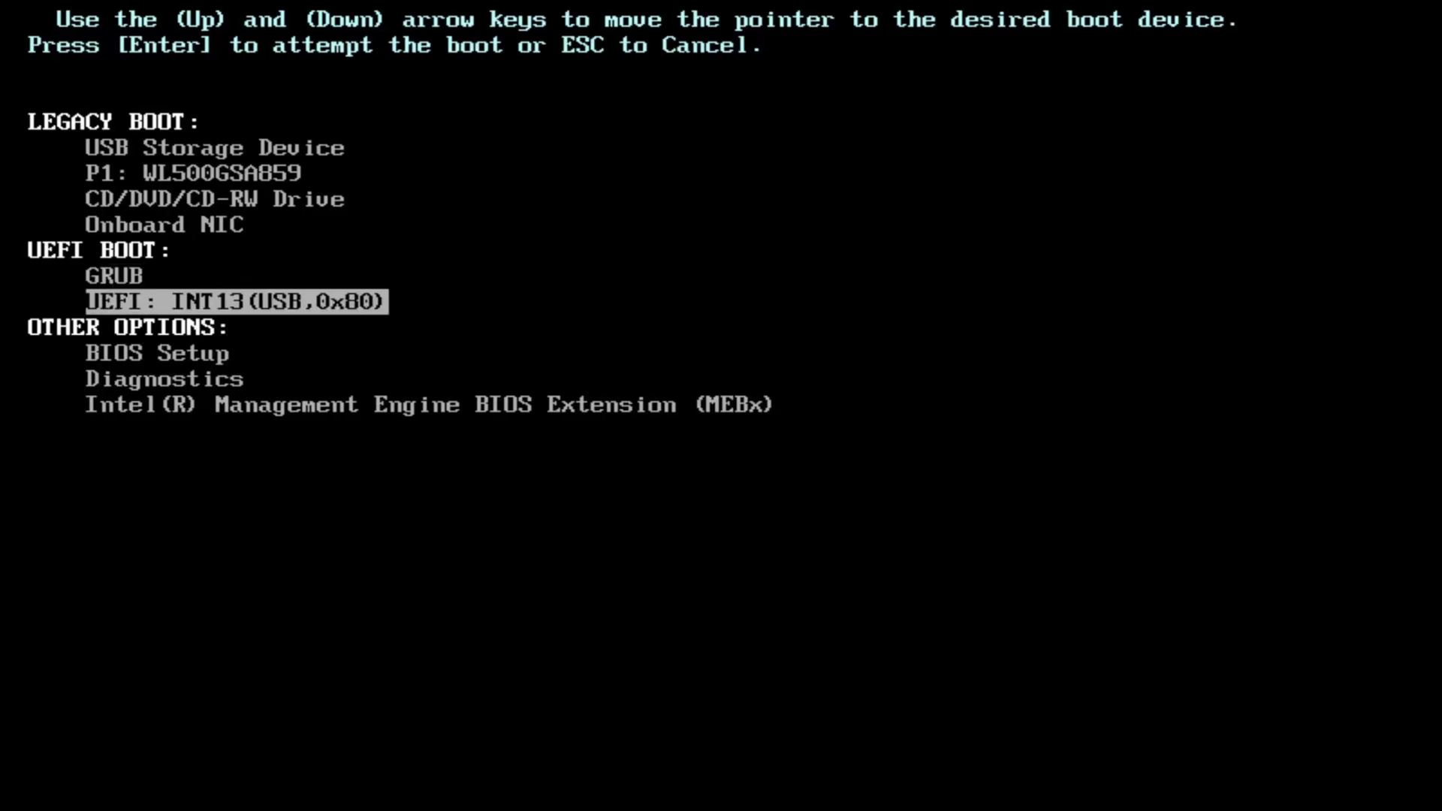
key("Up")
key("Up")
key("Up")
key("Up")
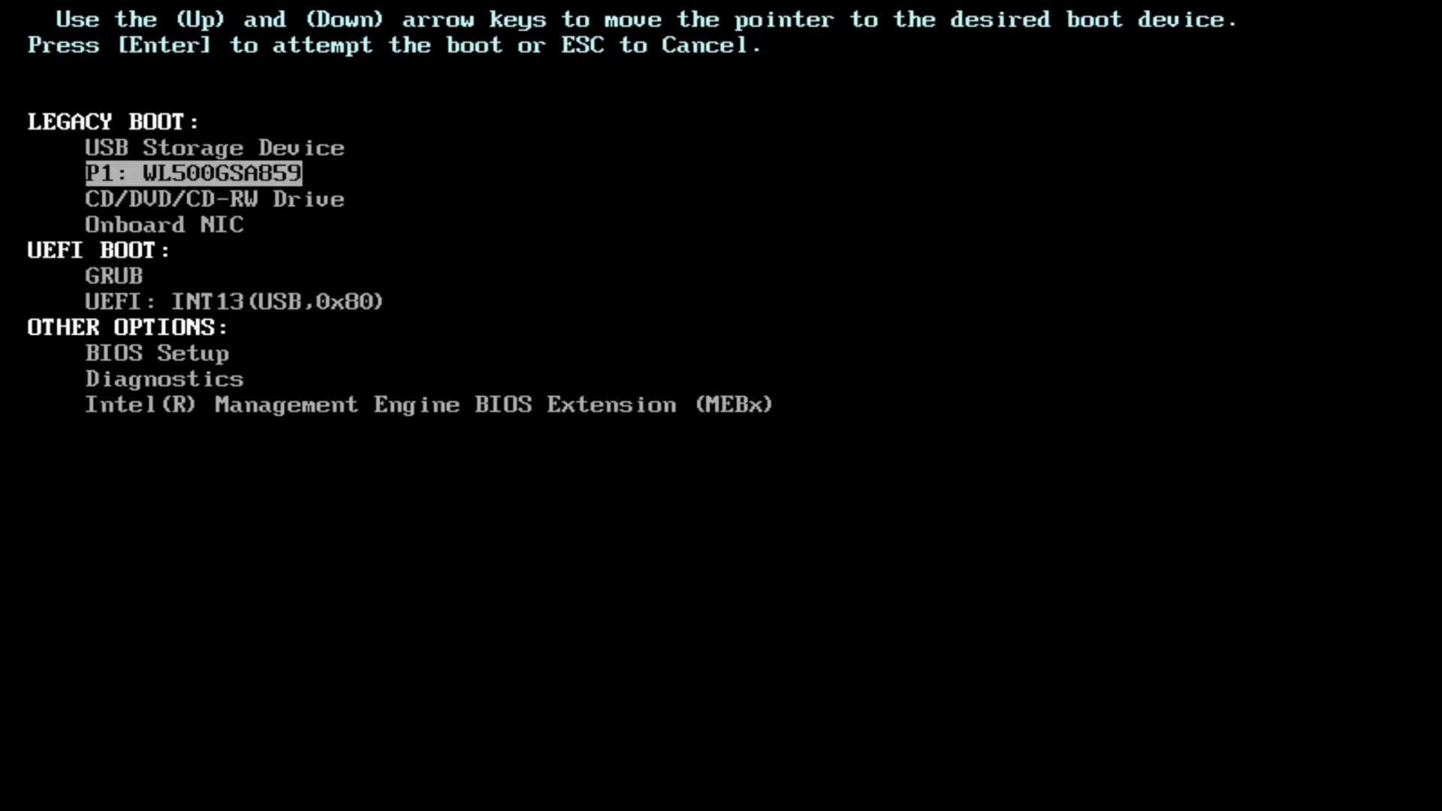
key("Up")
key("Down")
key("Down")
key("Down")
key("Down")
key("Down")
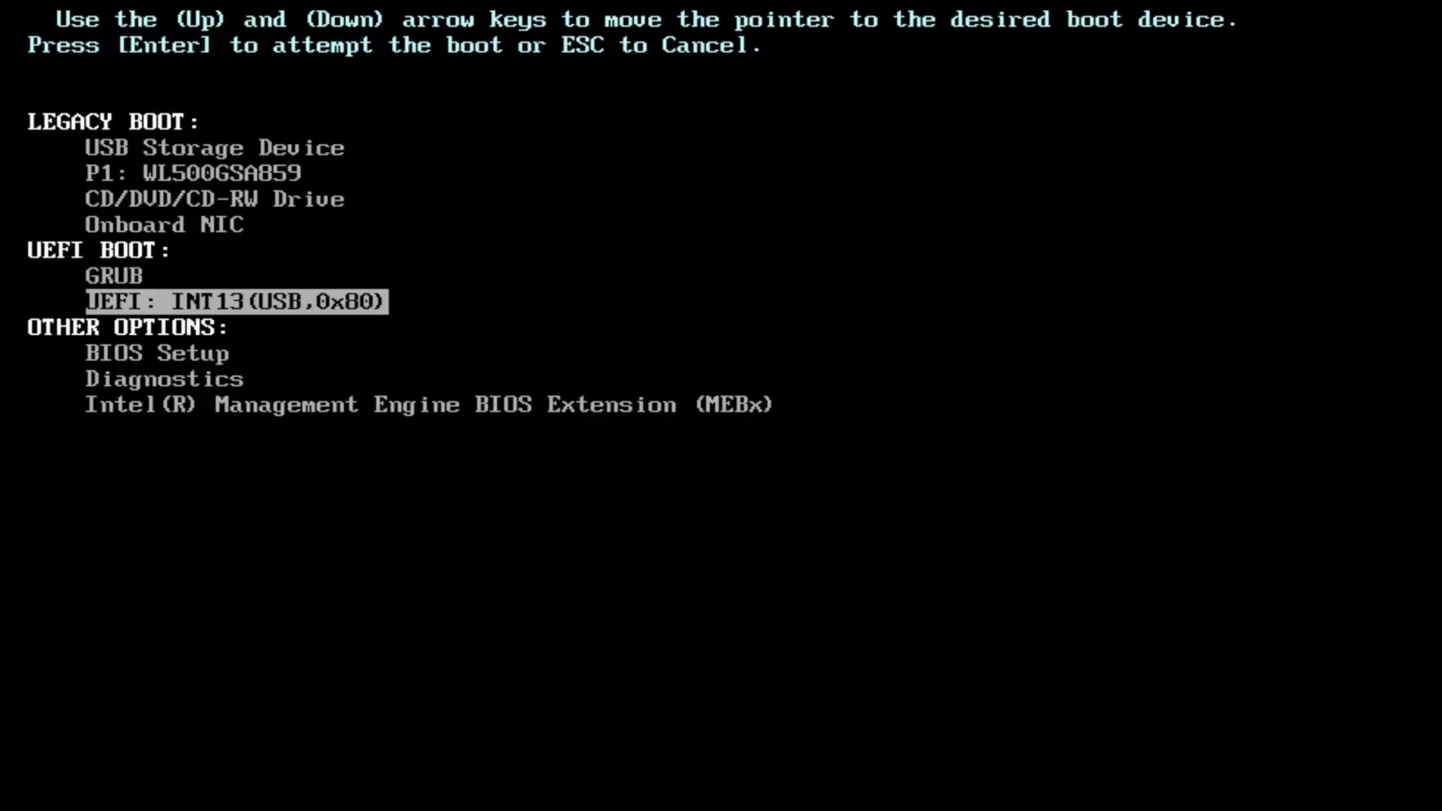
key("Return")
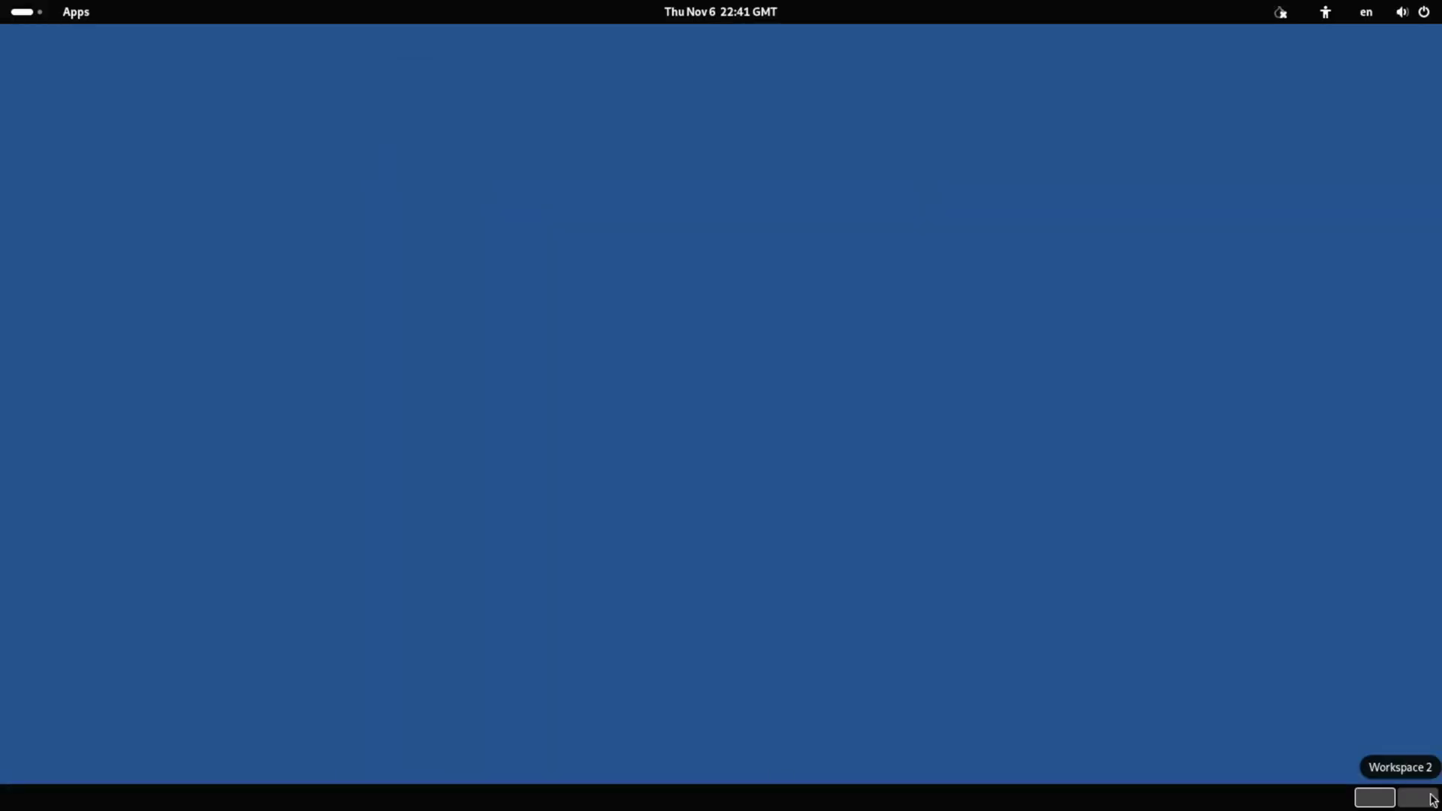
Turn on Large Text from the accessibility menu in the top bar.
left_click(1325, 12)
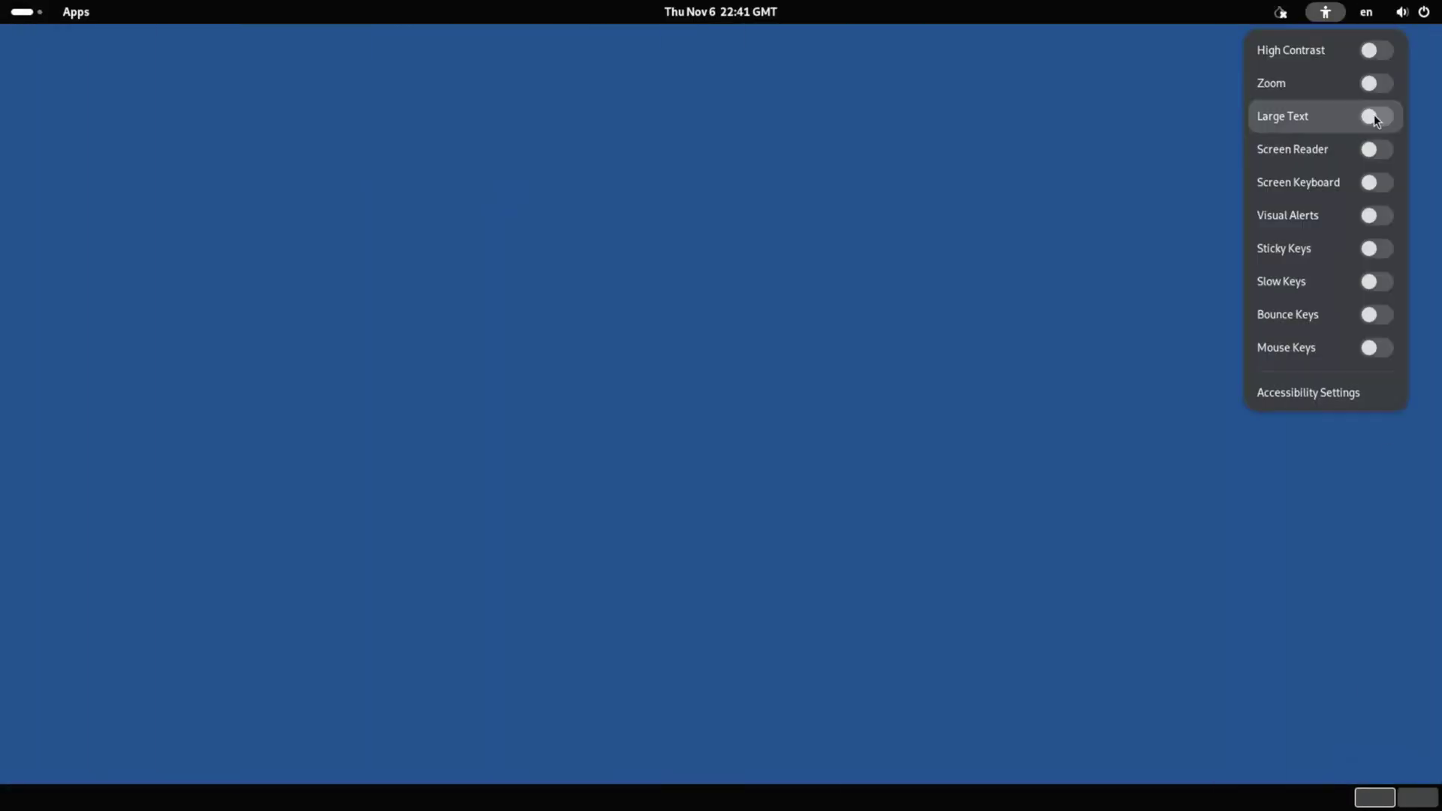
left_click(1375, 115)
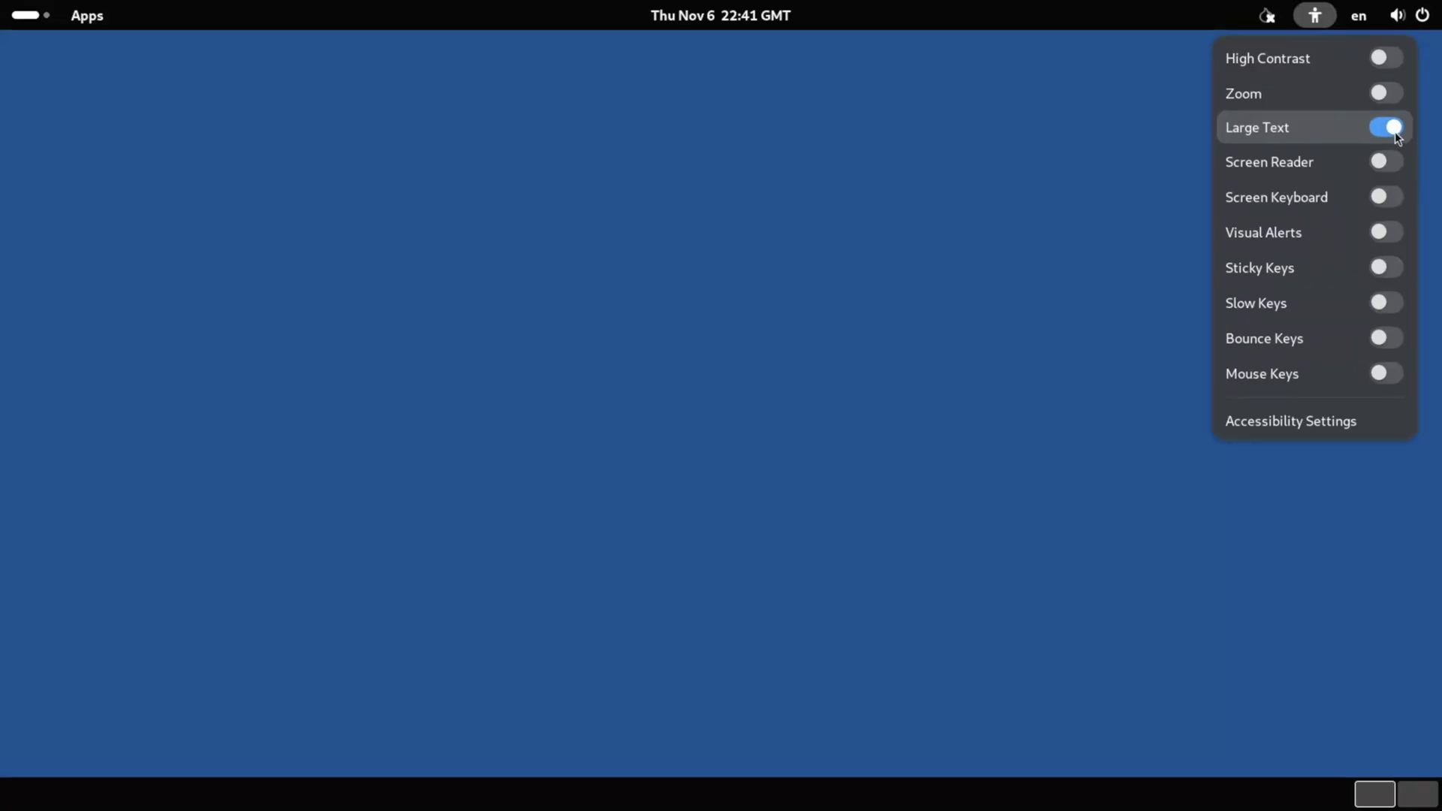
left_click(980, 164)
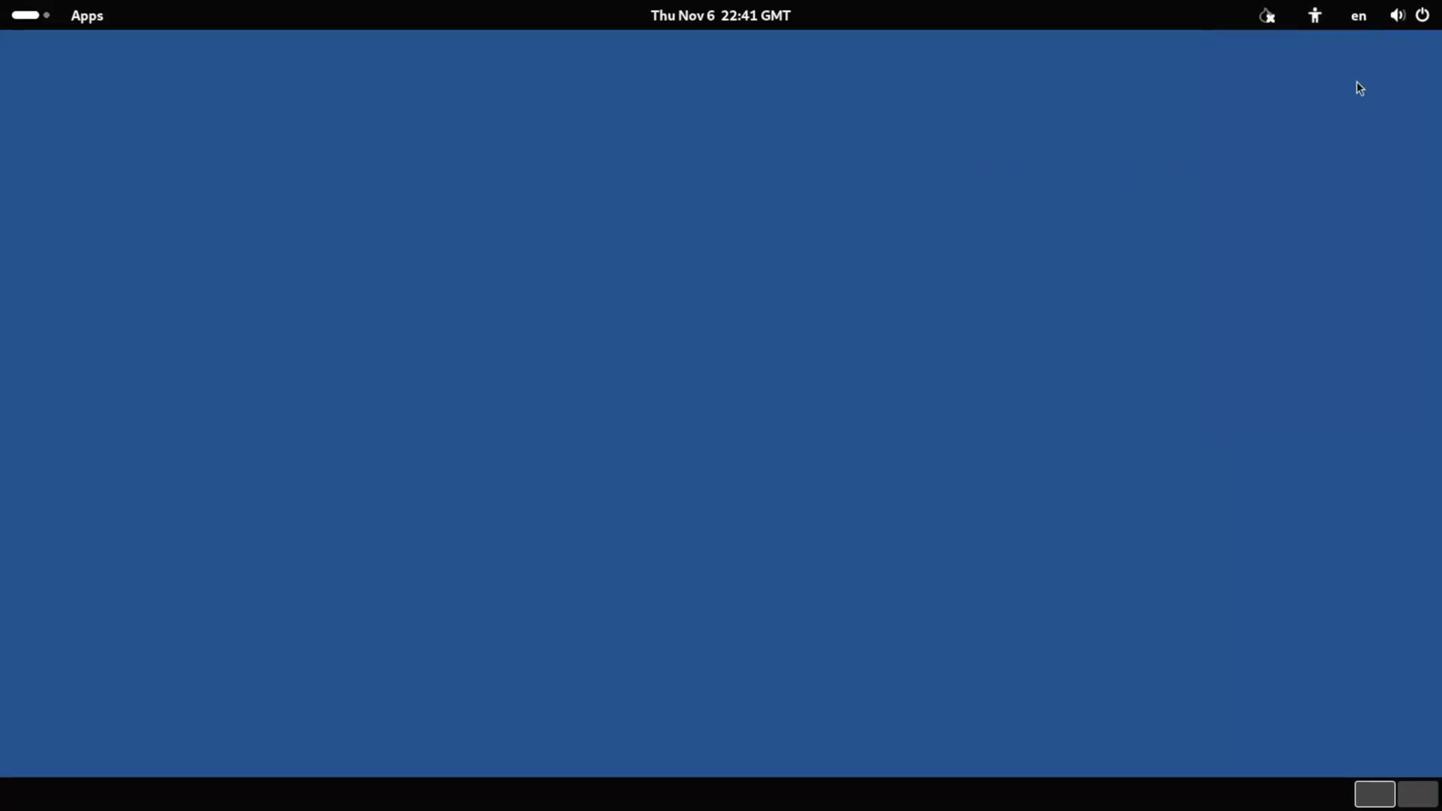
Open Settings from the system menu and scroll through the Wellbeing page.
left_click(1394, 21)
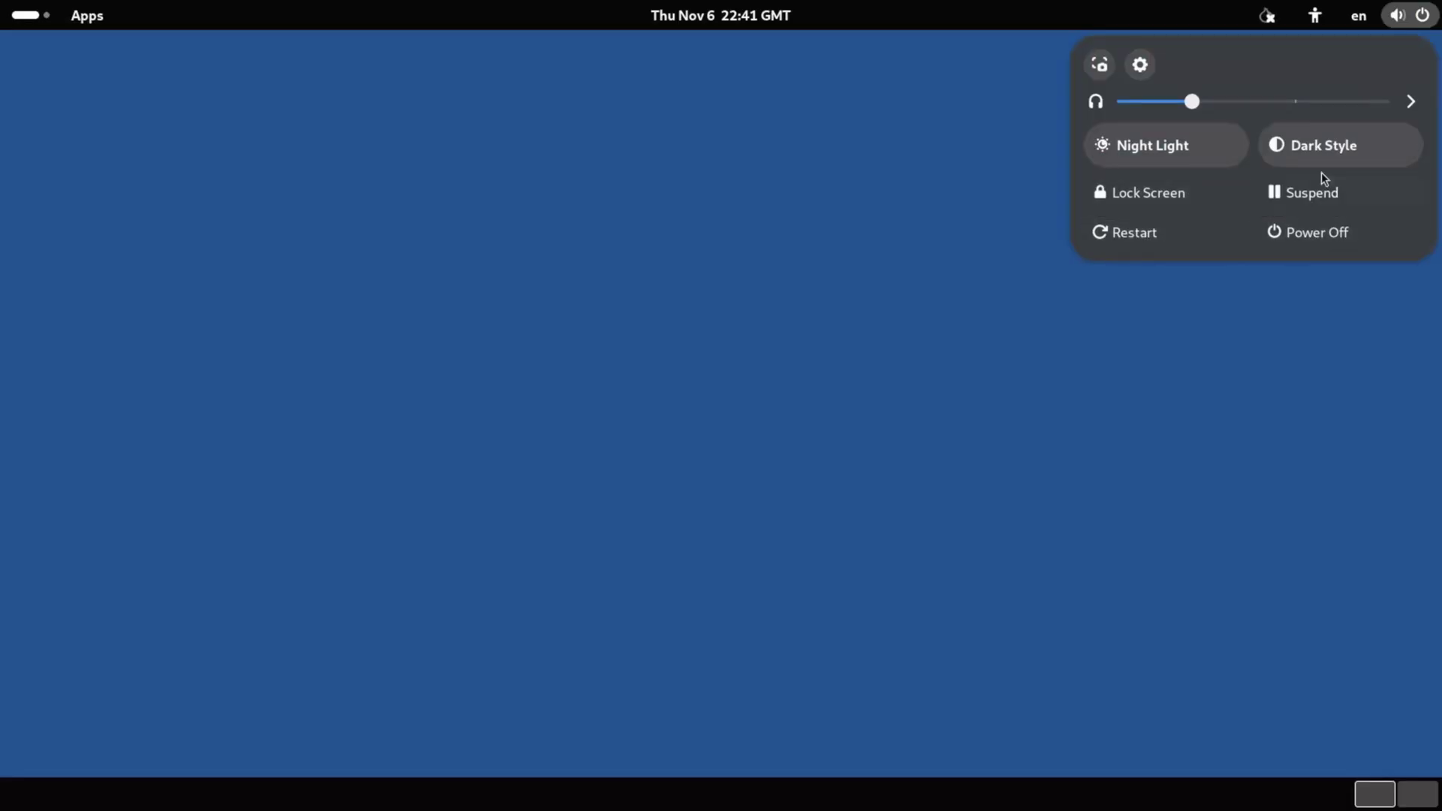
left_click(1100, 66)
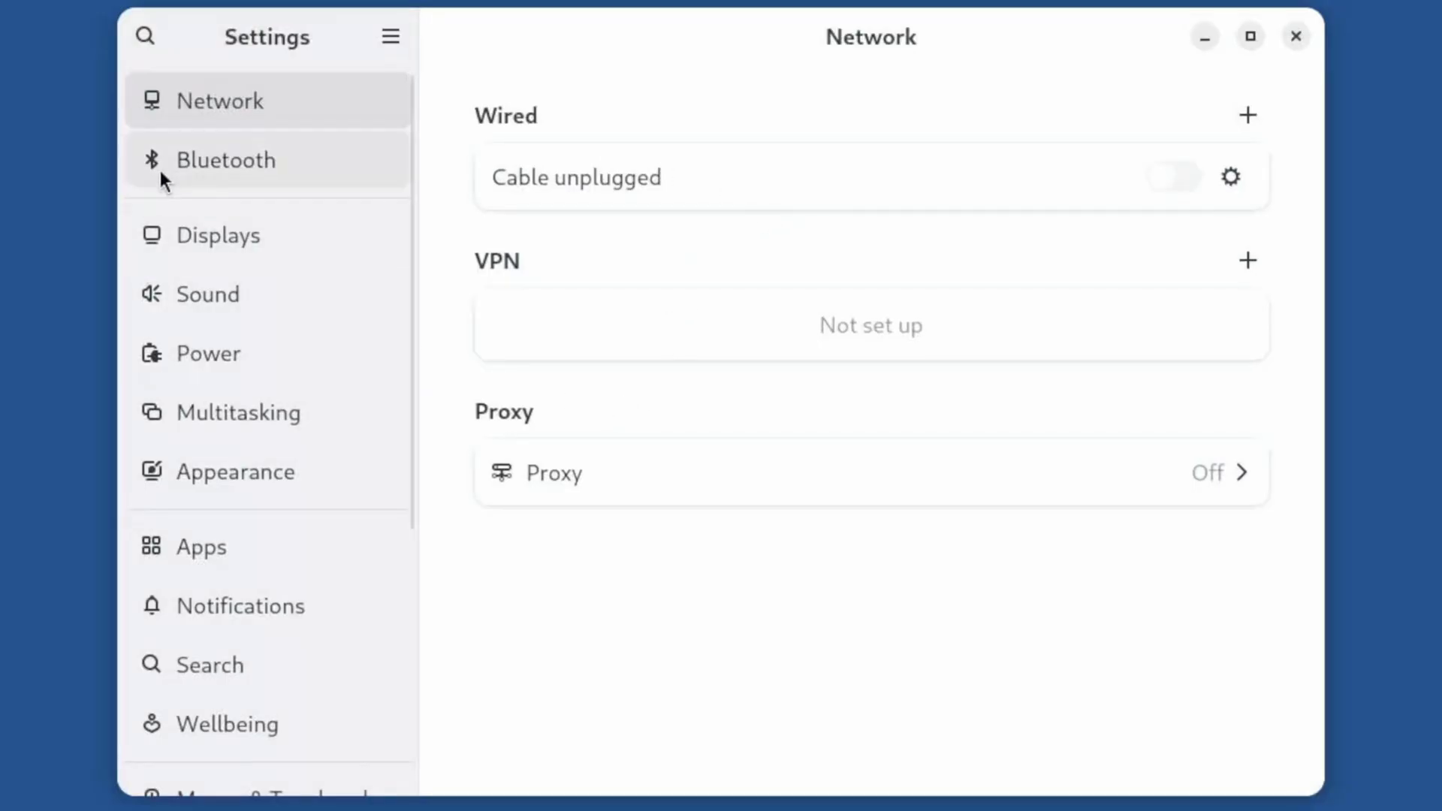
left_click(316, 745)
scroll(787, 402, "down", 3)
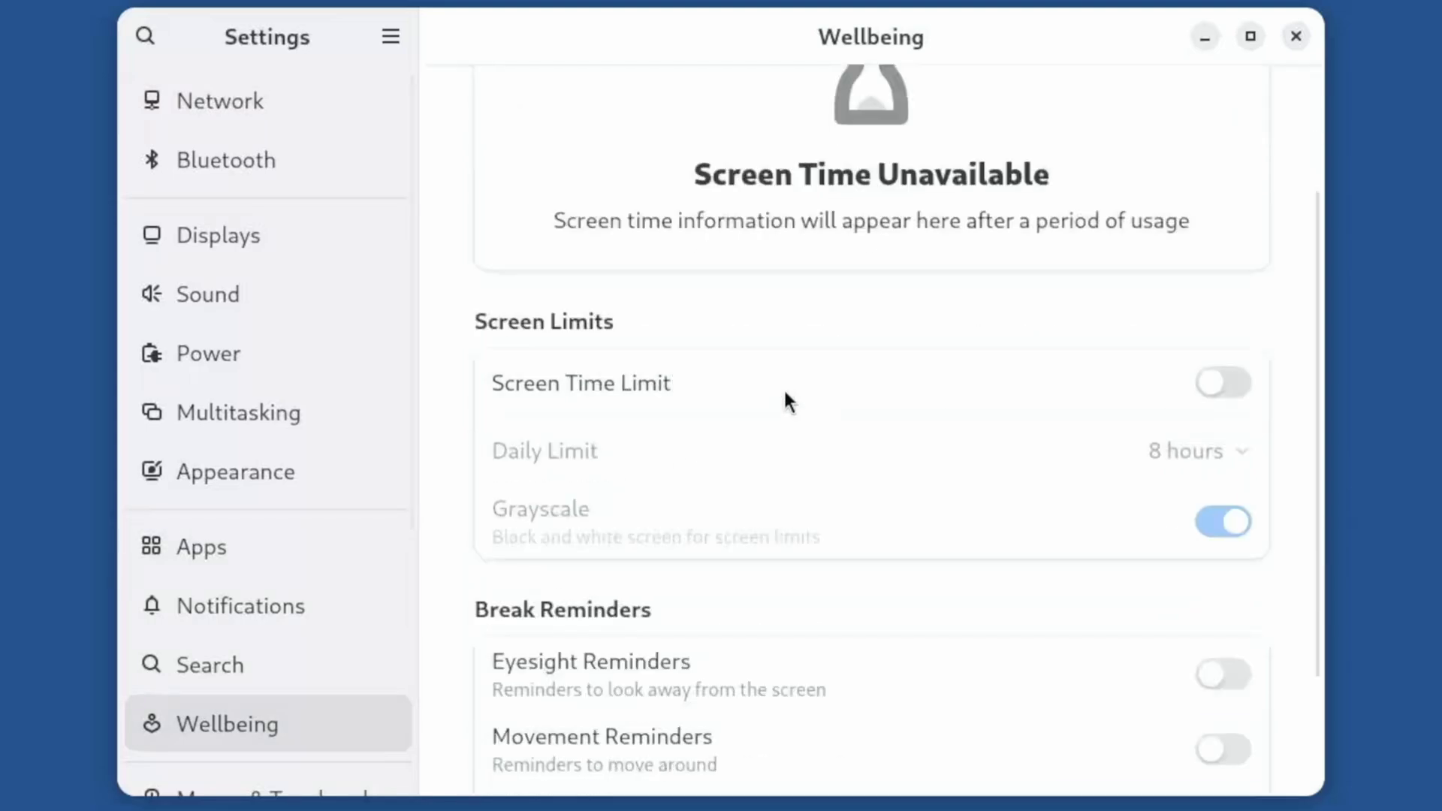
scroll(786, 399, "down", 3)
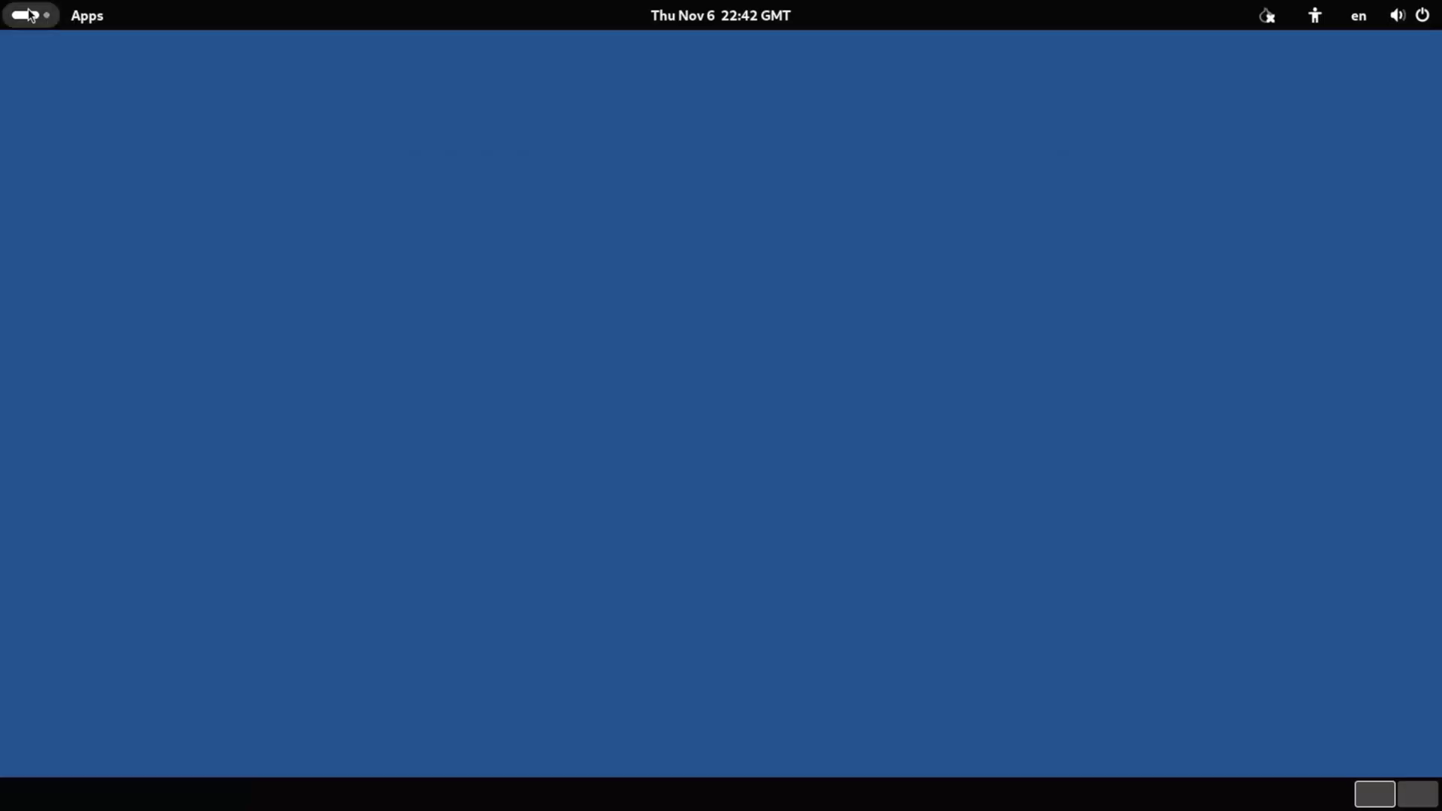
Open the Activities overview and switch to the second workspace.
left_click(25, 15)
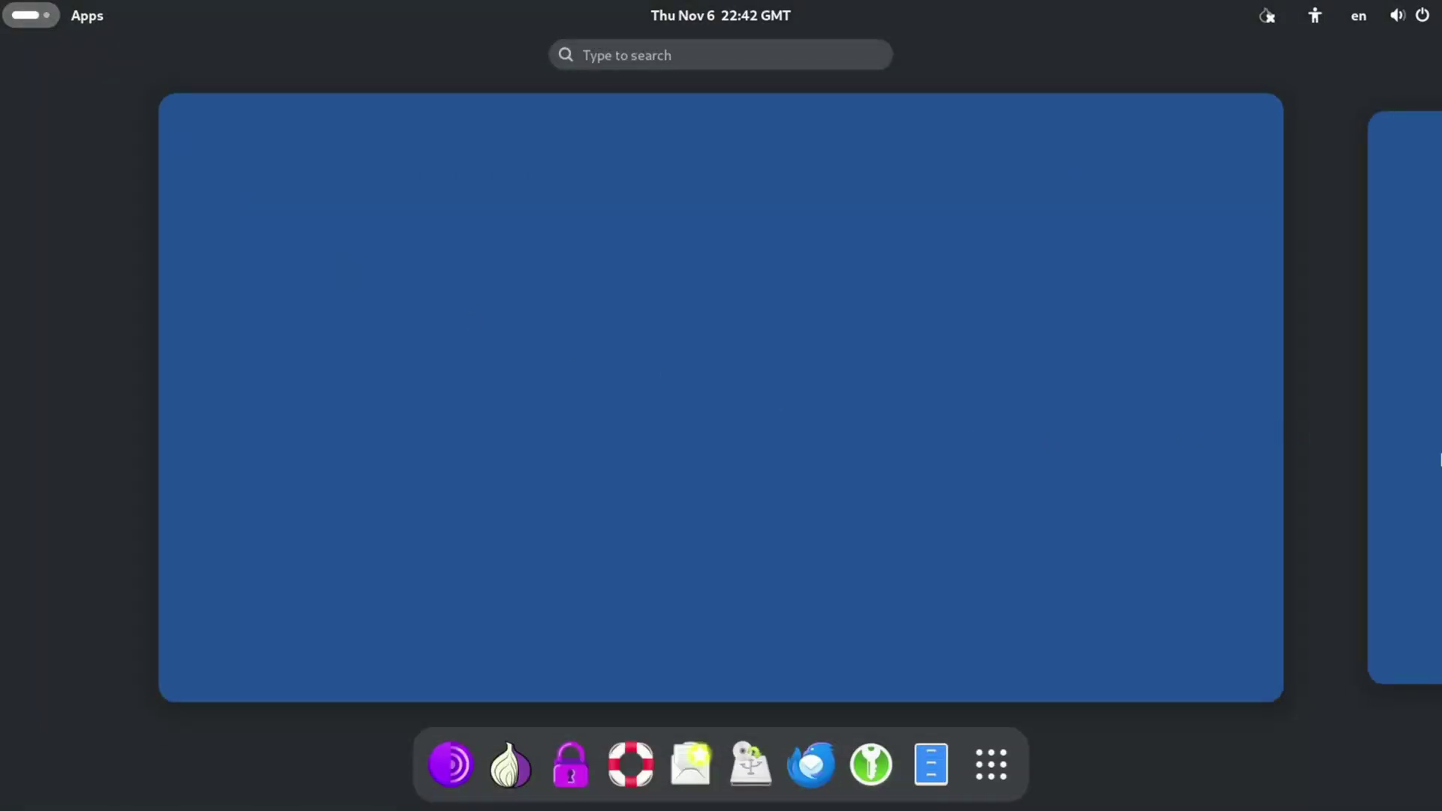
left_click(1418, 460)
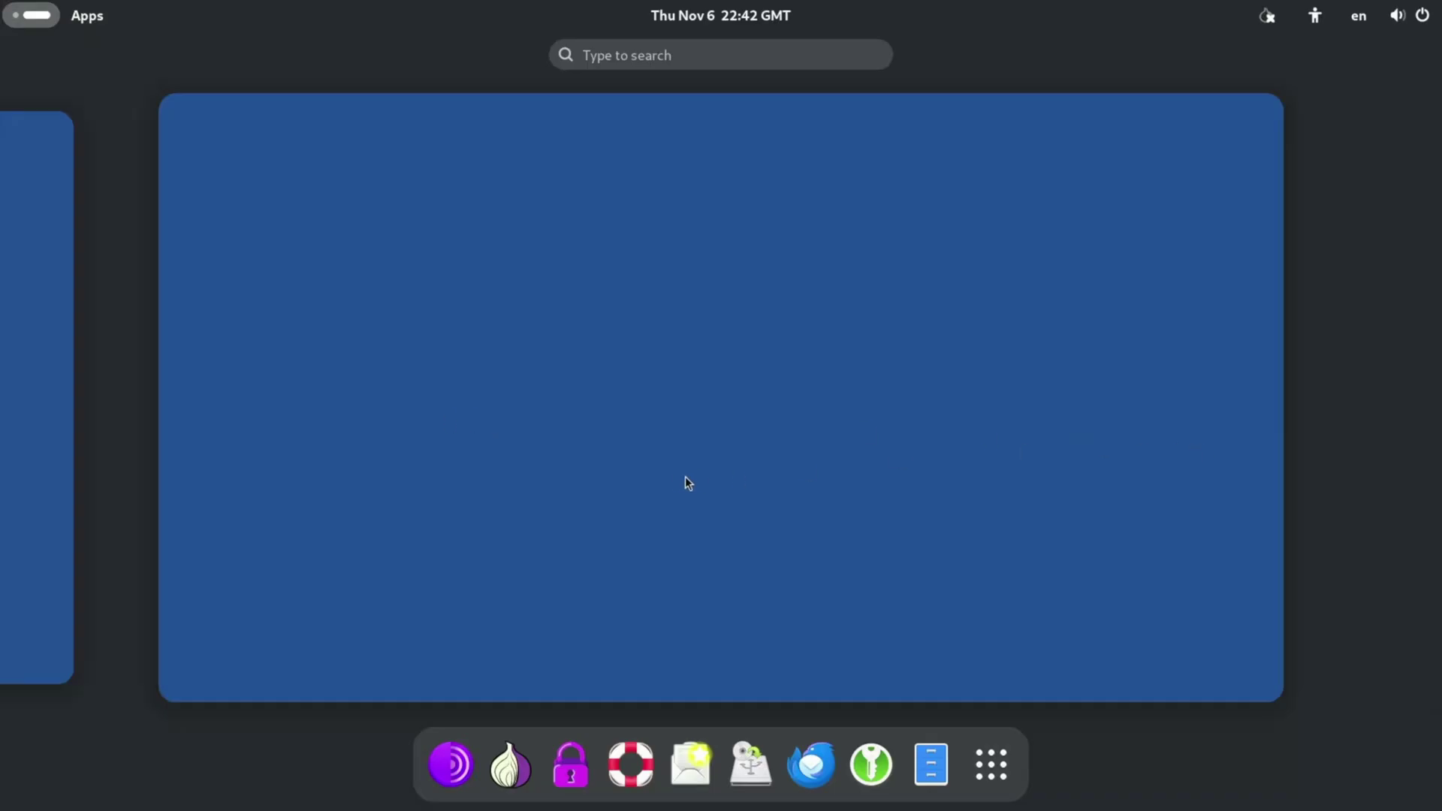
scroll(685, 484, "up", 1)
Show all installed apps and browse the Utilities and System folders.
left_click(977, 782)
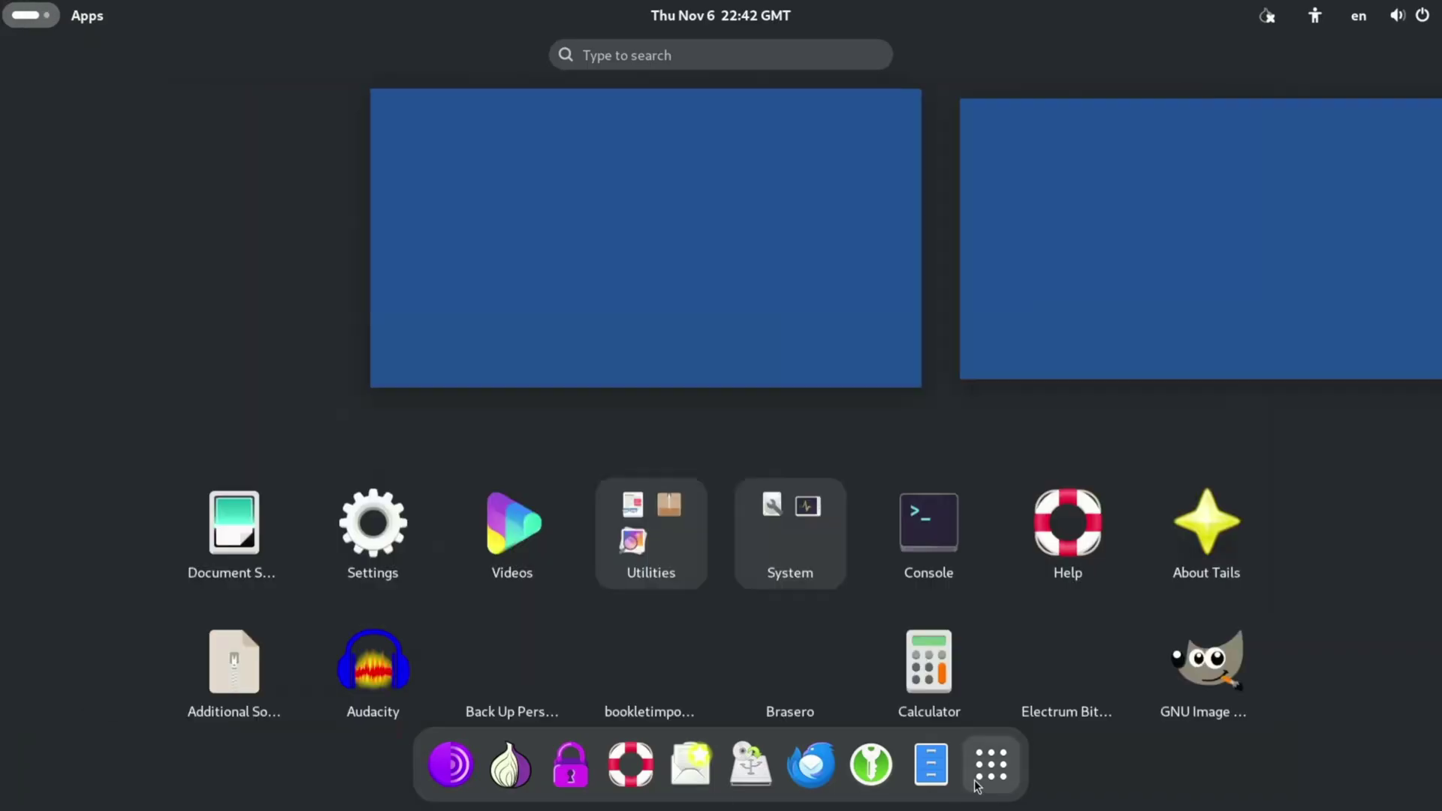
scroll(593, 530, "down", 1)
scroll(571, 532, "up", 1)
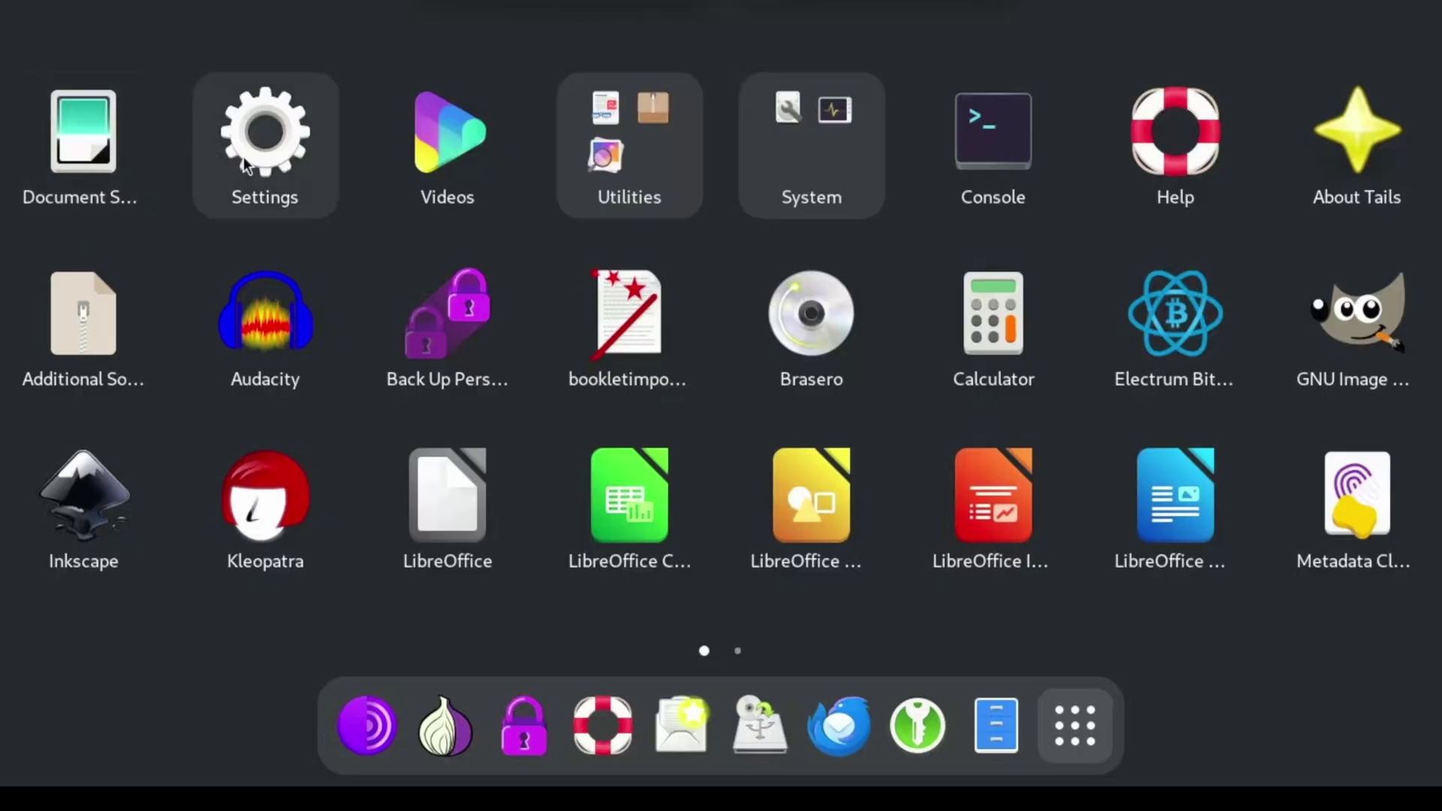
left_click(652, 175)
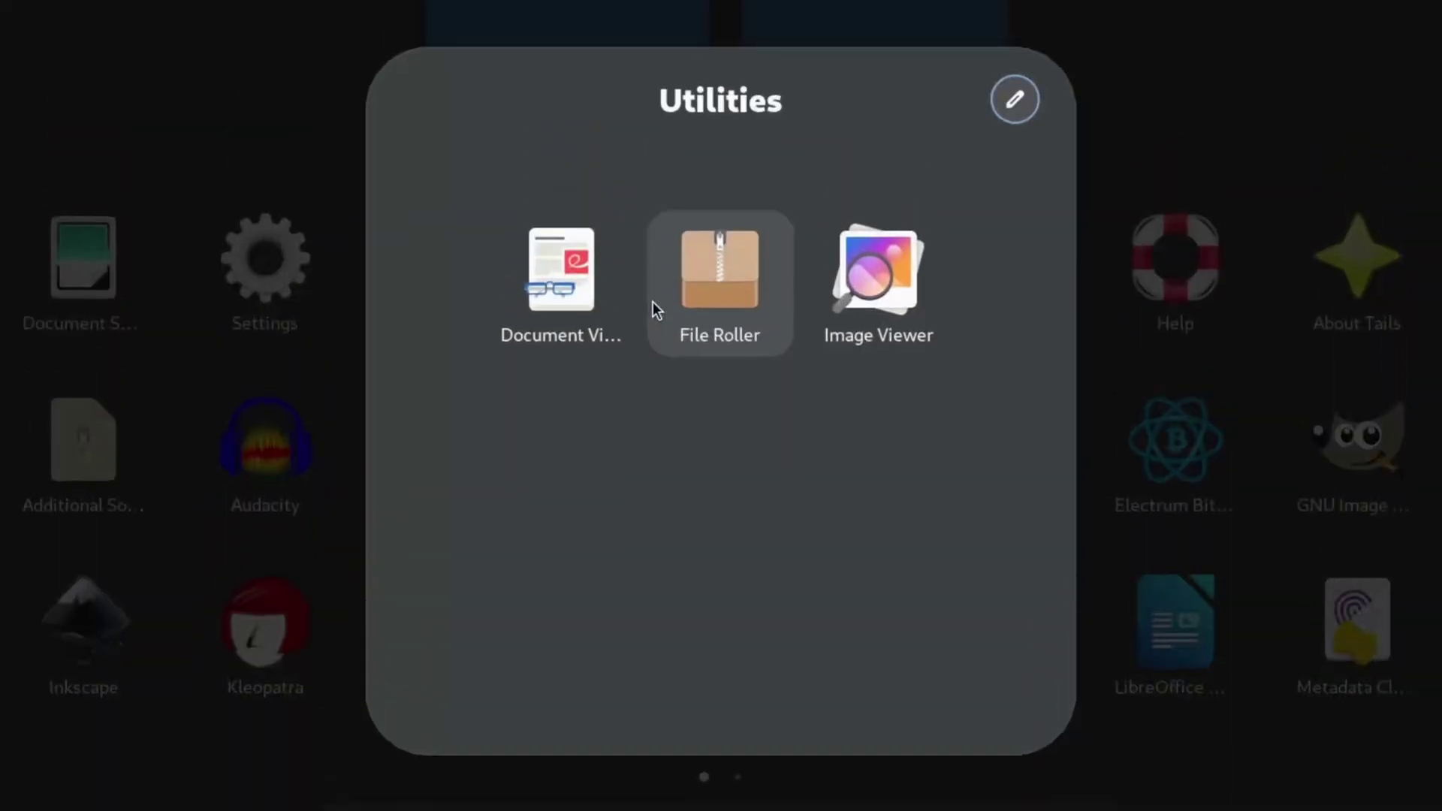
key("Escape")
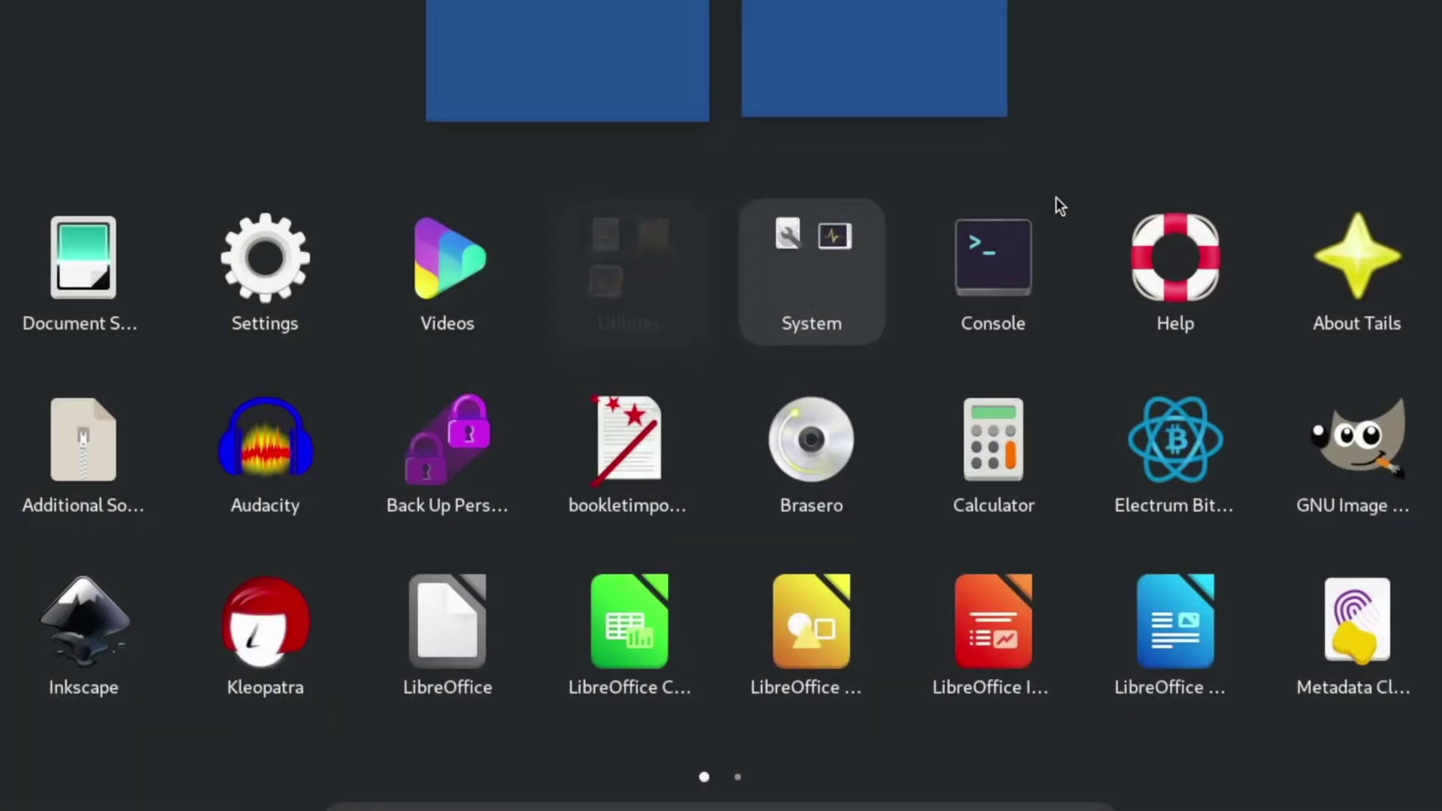
left_click(786, 297)
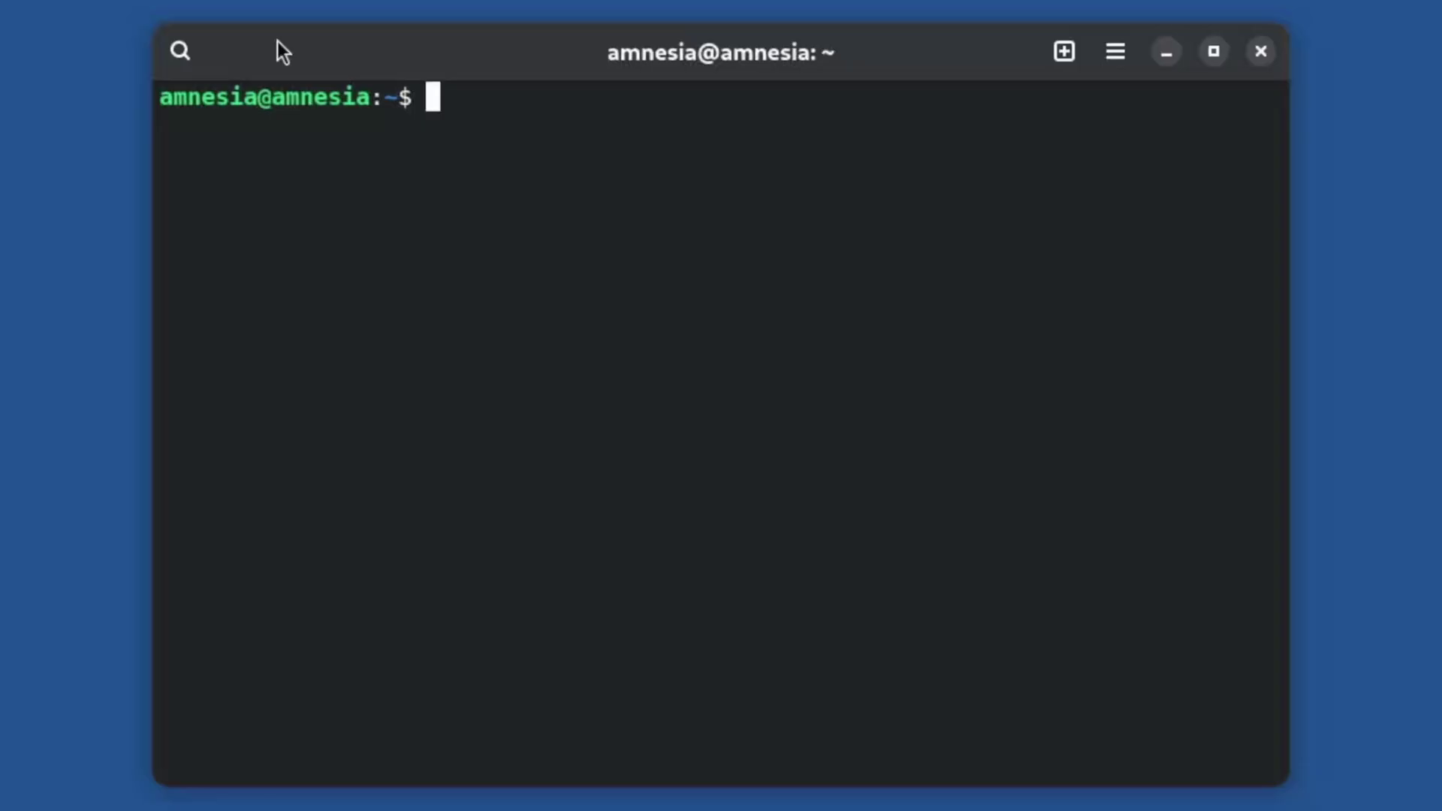
Run lsusb to list USB devices, showing the LogiLink UDisk drive, then return to the overview.
type("lsusb")
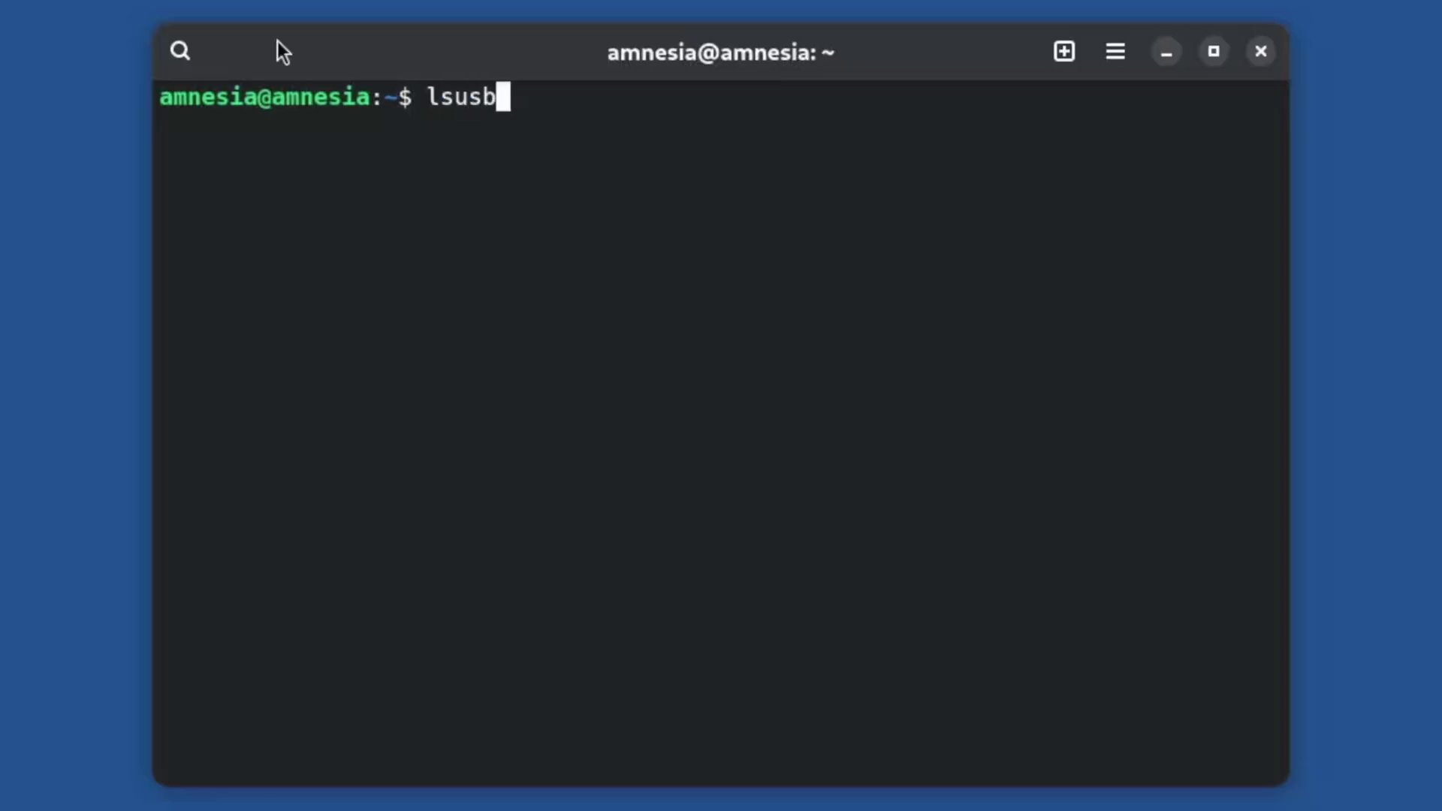
key("Return")
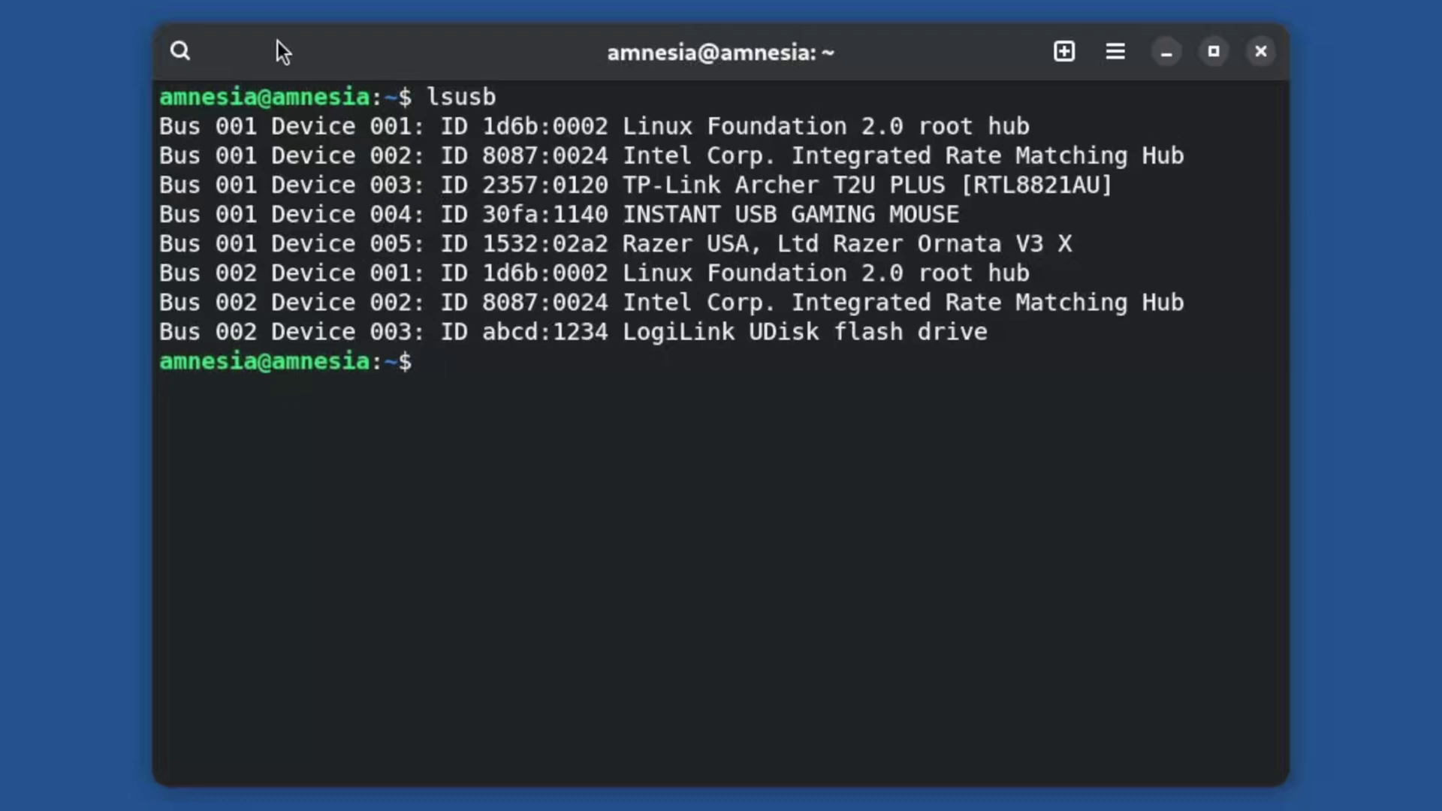
key("super")
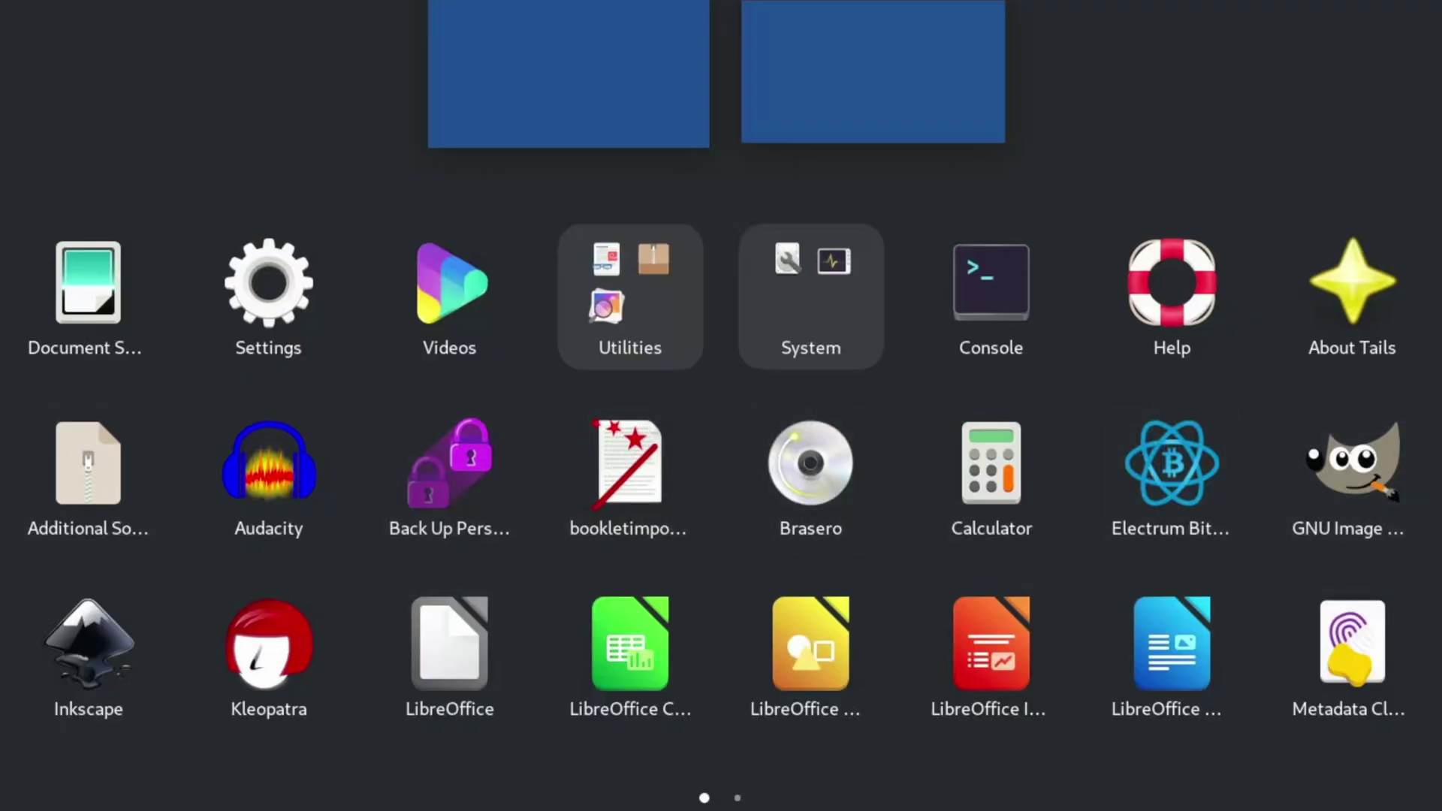
Open About Tails from the app grid and answer the Tor warning with Open Tor Connection.
scroll(722, 405, "down", 1)
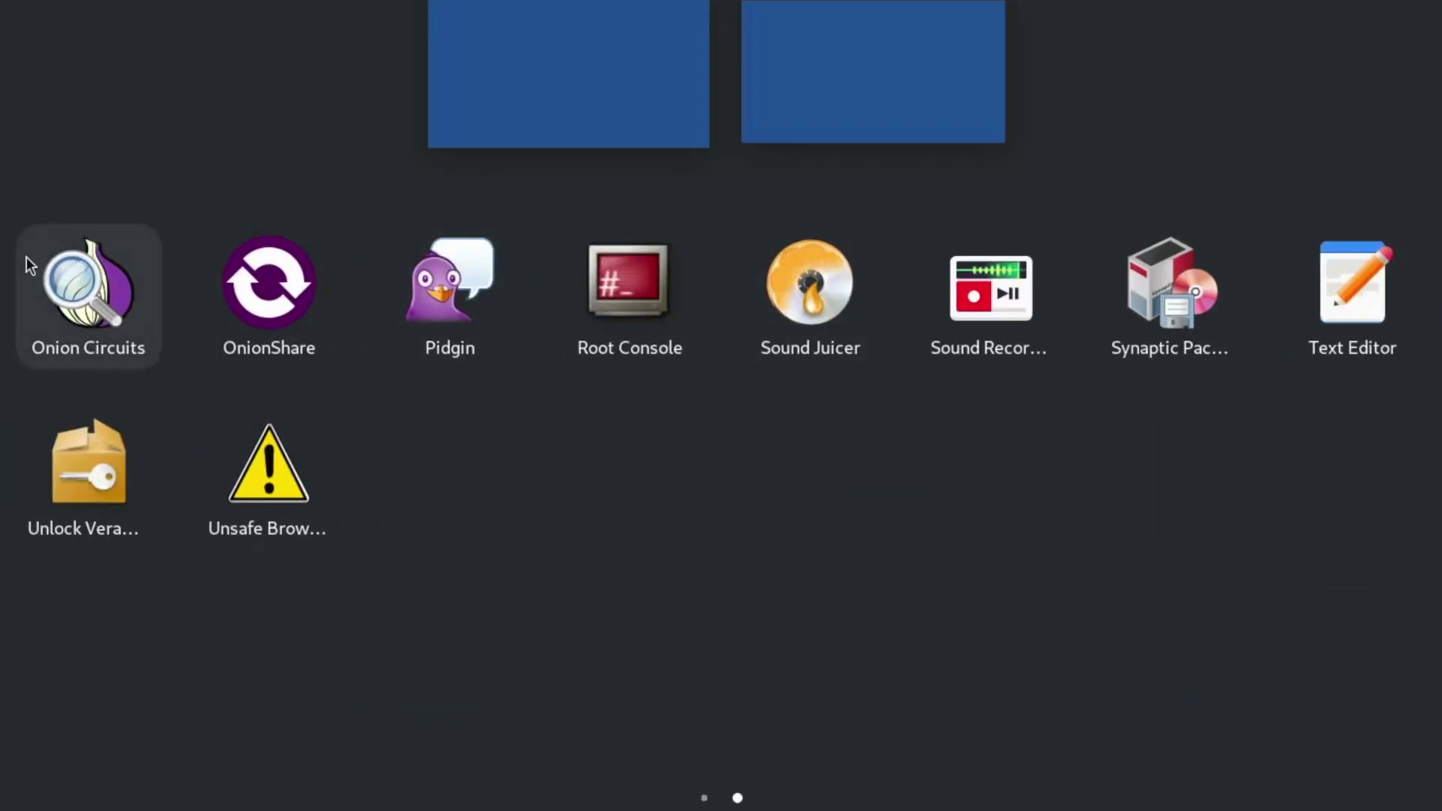
scroll(469, 406, "up", 1)
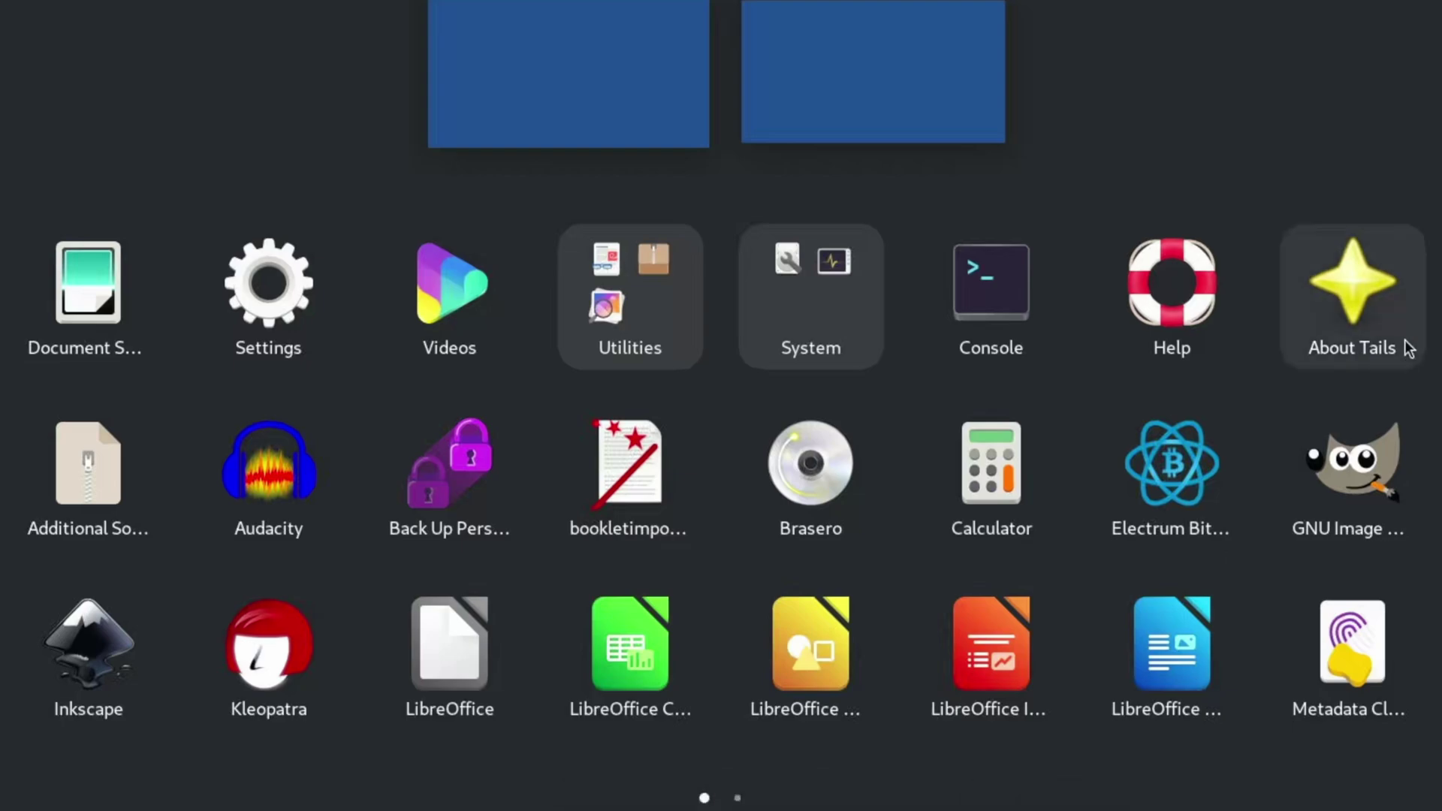
left_click(1368, 311)
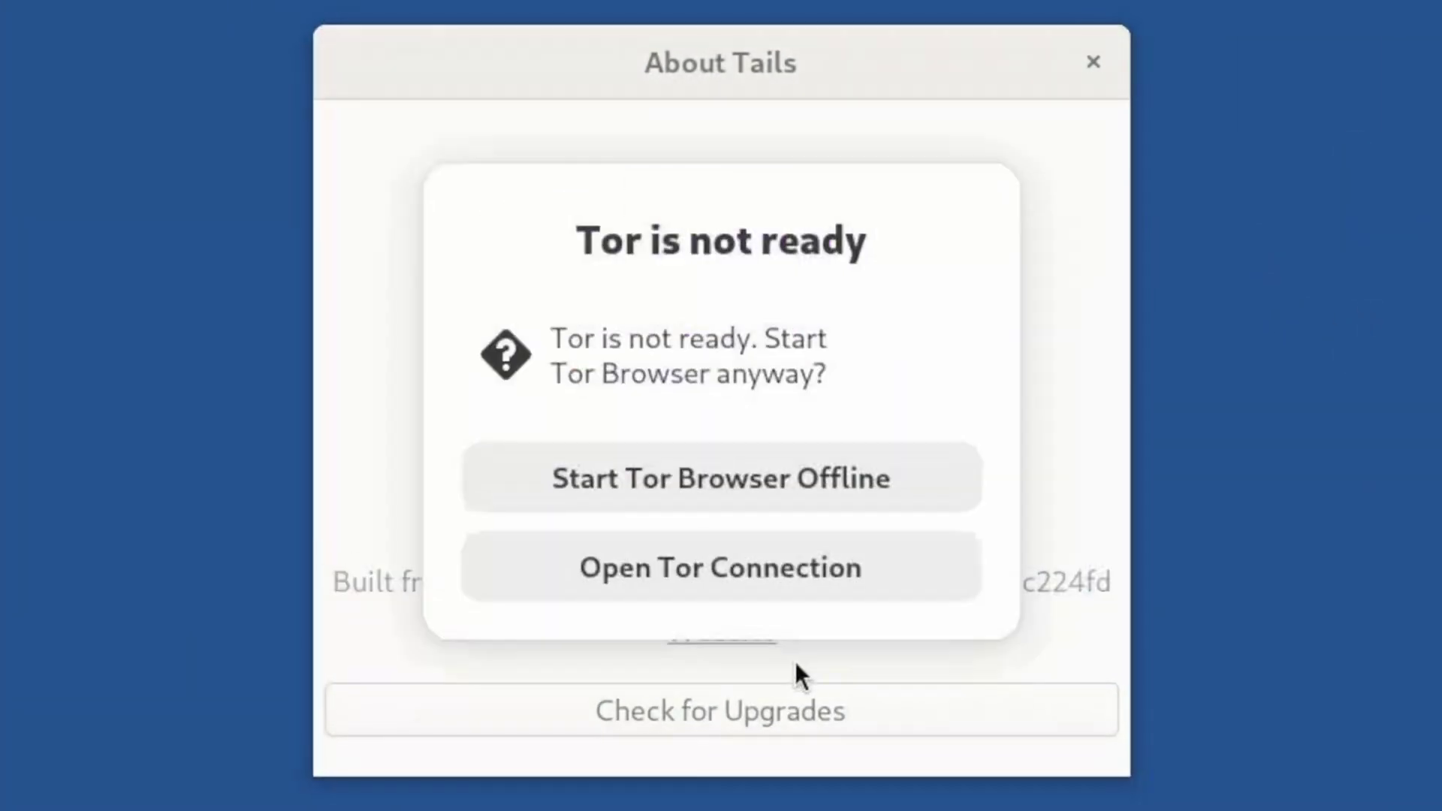
left_click(696, 586)
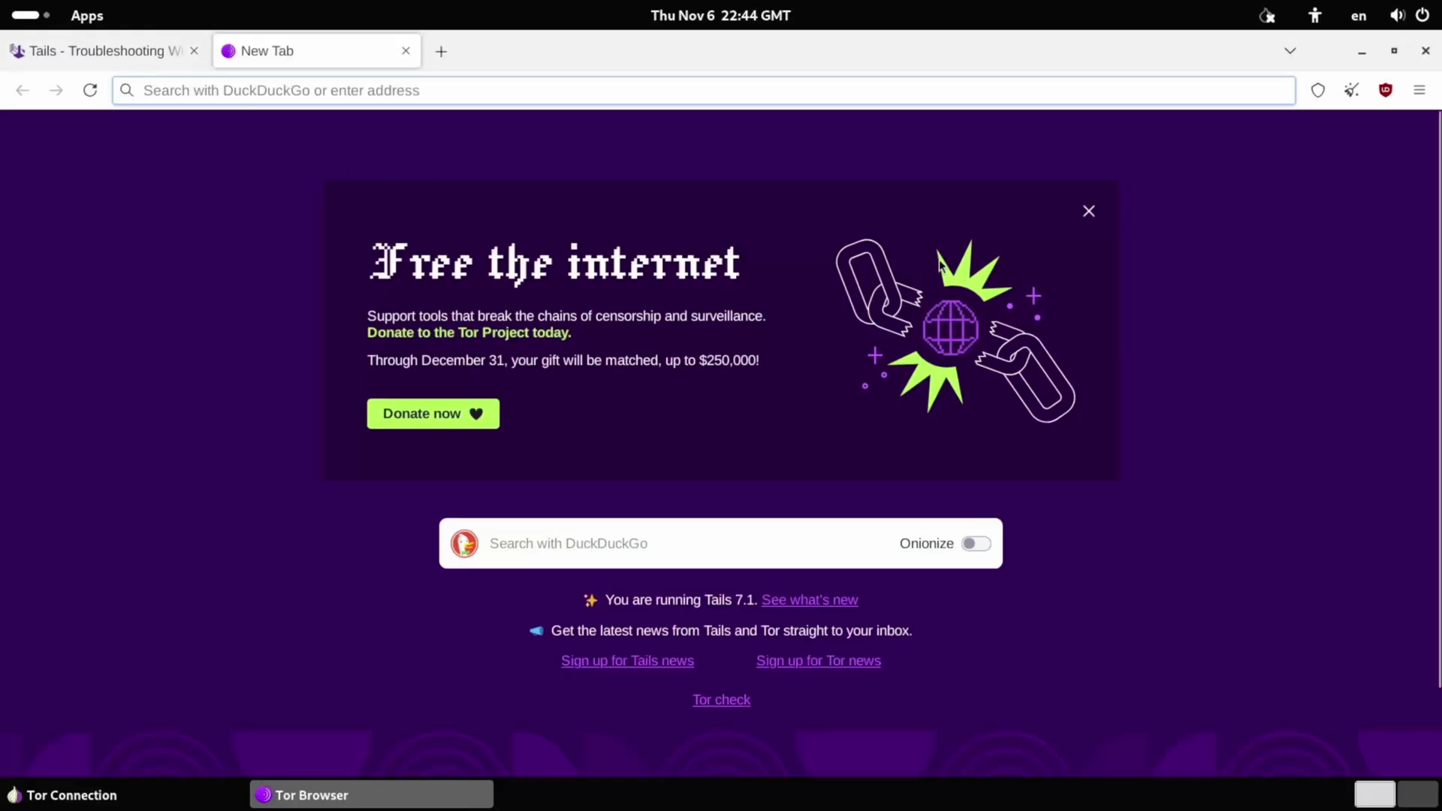
Dismiss the donation banner on the new tab and turn on Onionize for DuckDuckGo searches.
left_click(1079, 218)
left_click_drag(605, 442, 969, 452)
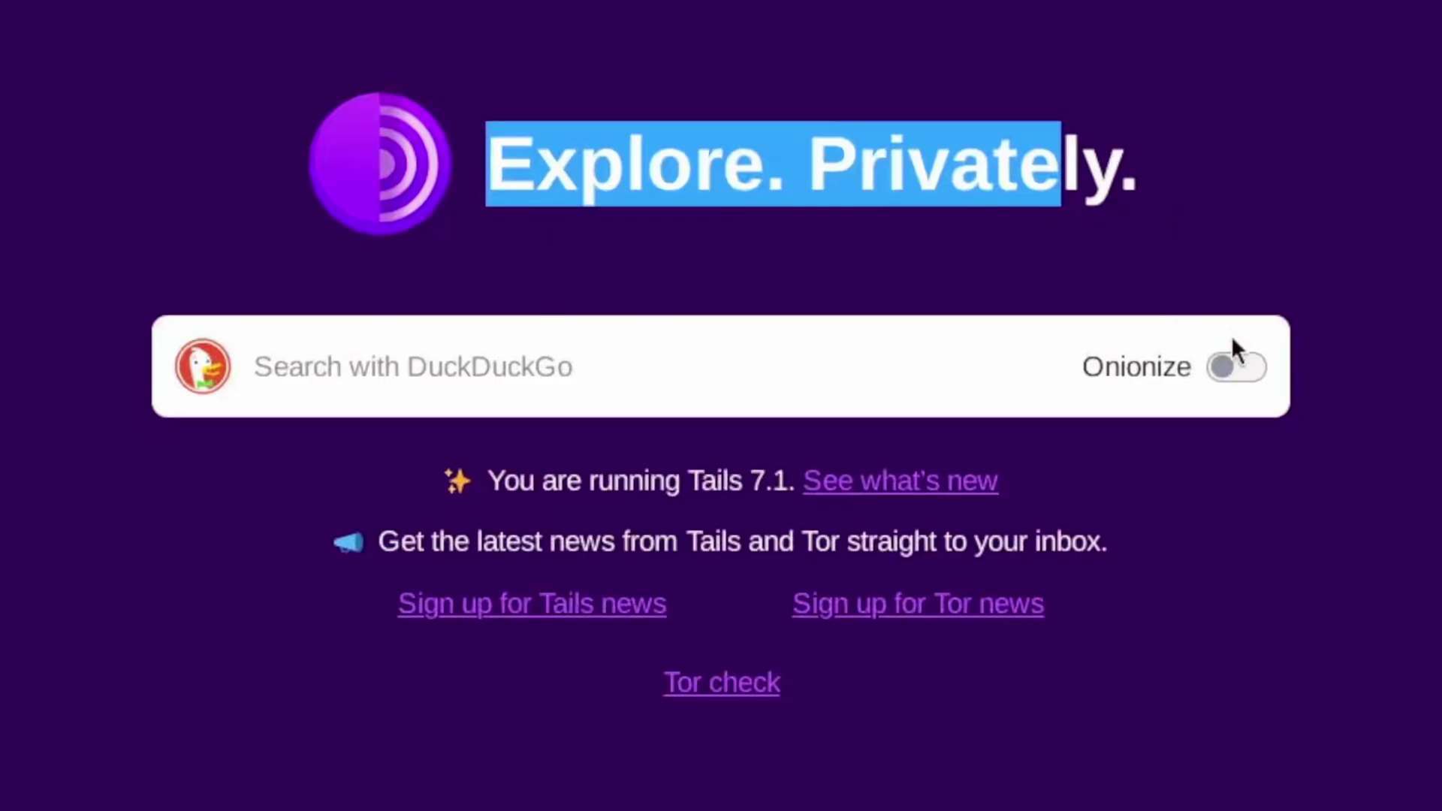
left_click(1248, 372)
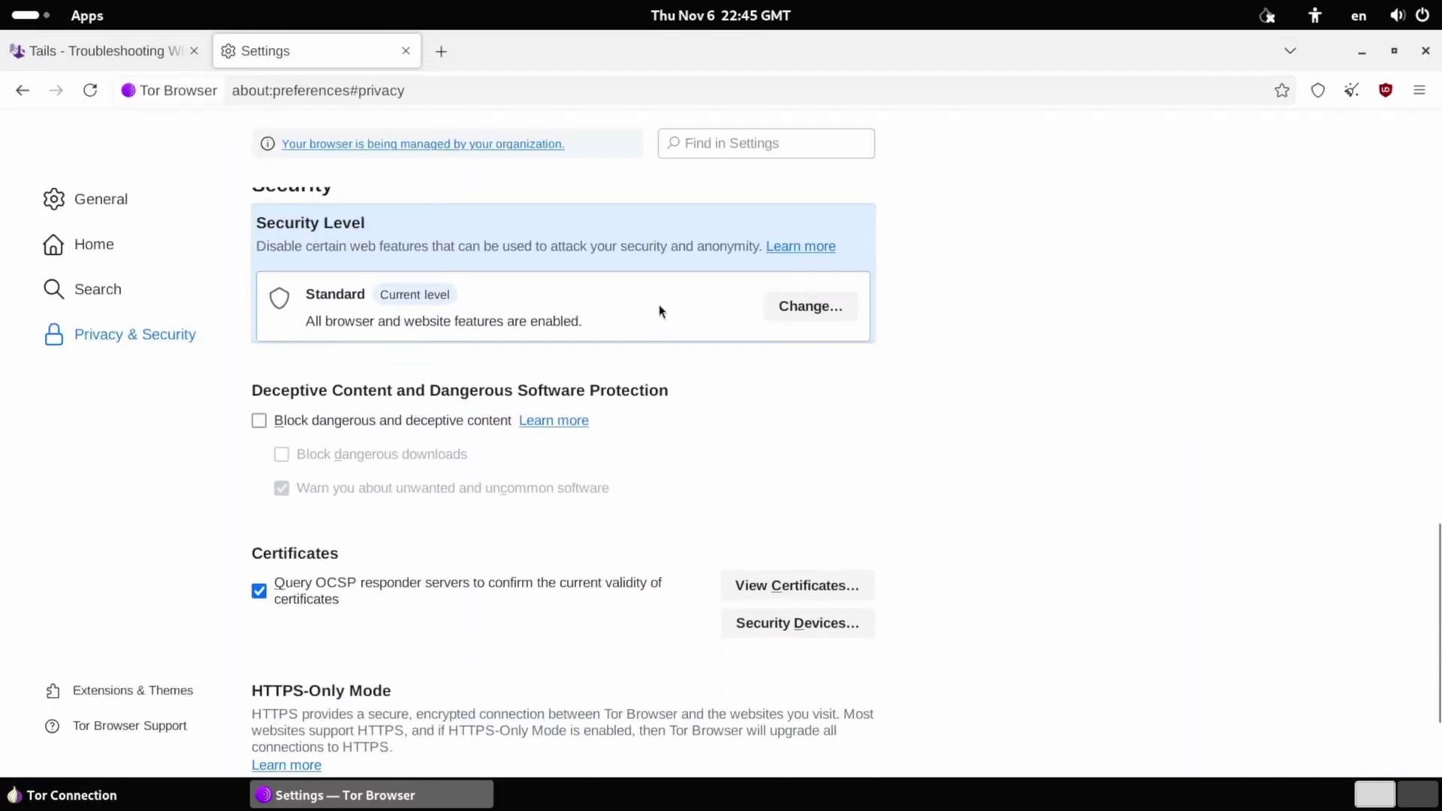
Look through Tor Browser's Search, Home and General settings pages.
left_click(124, 291)
left_click(114, 247)
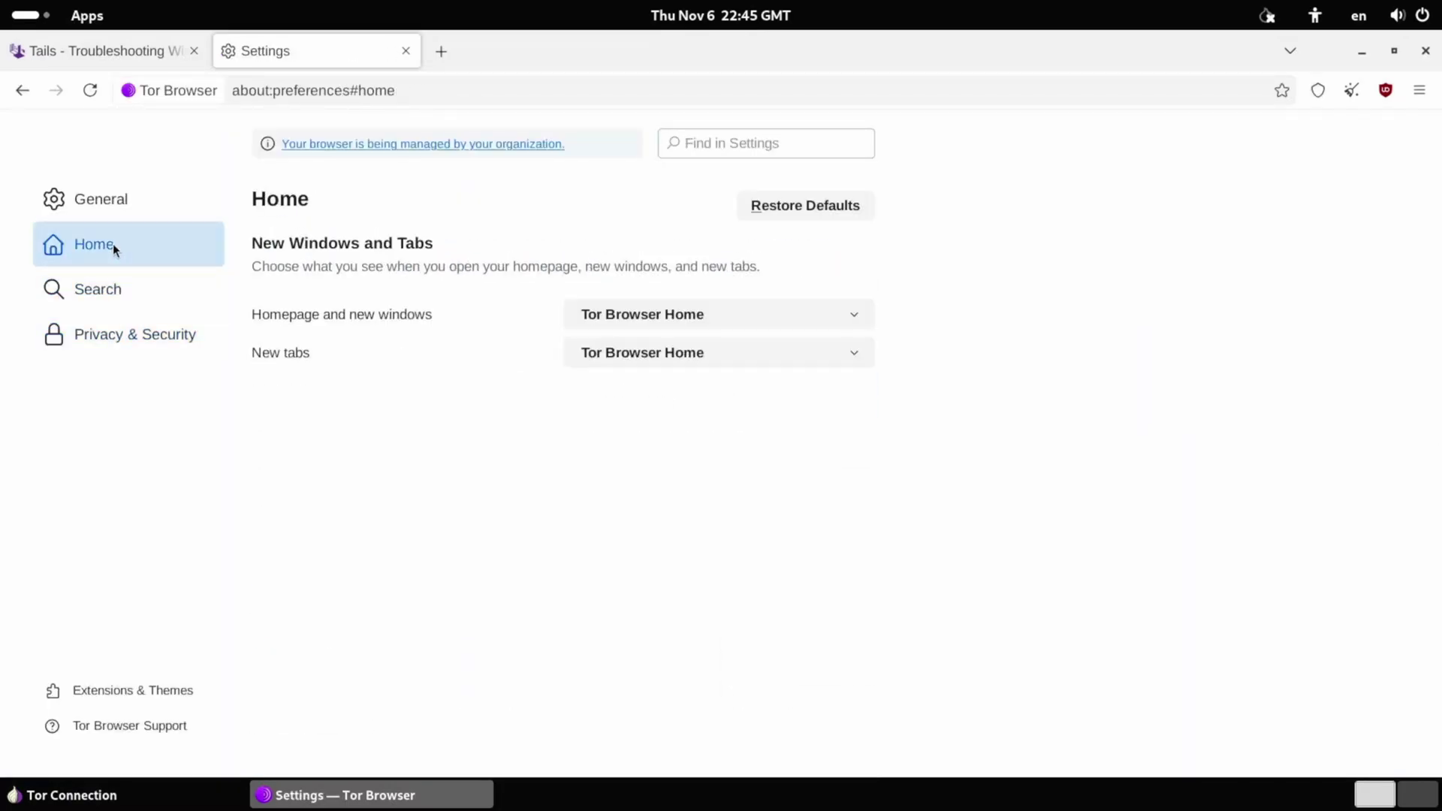
left_click(110, 212)
key("super+a")
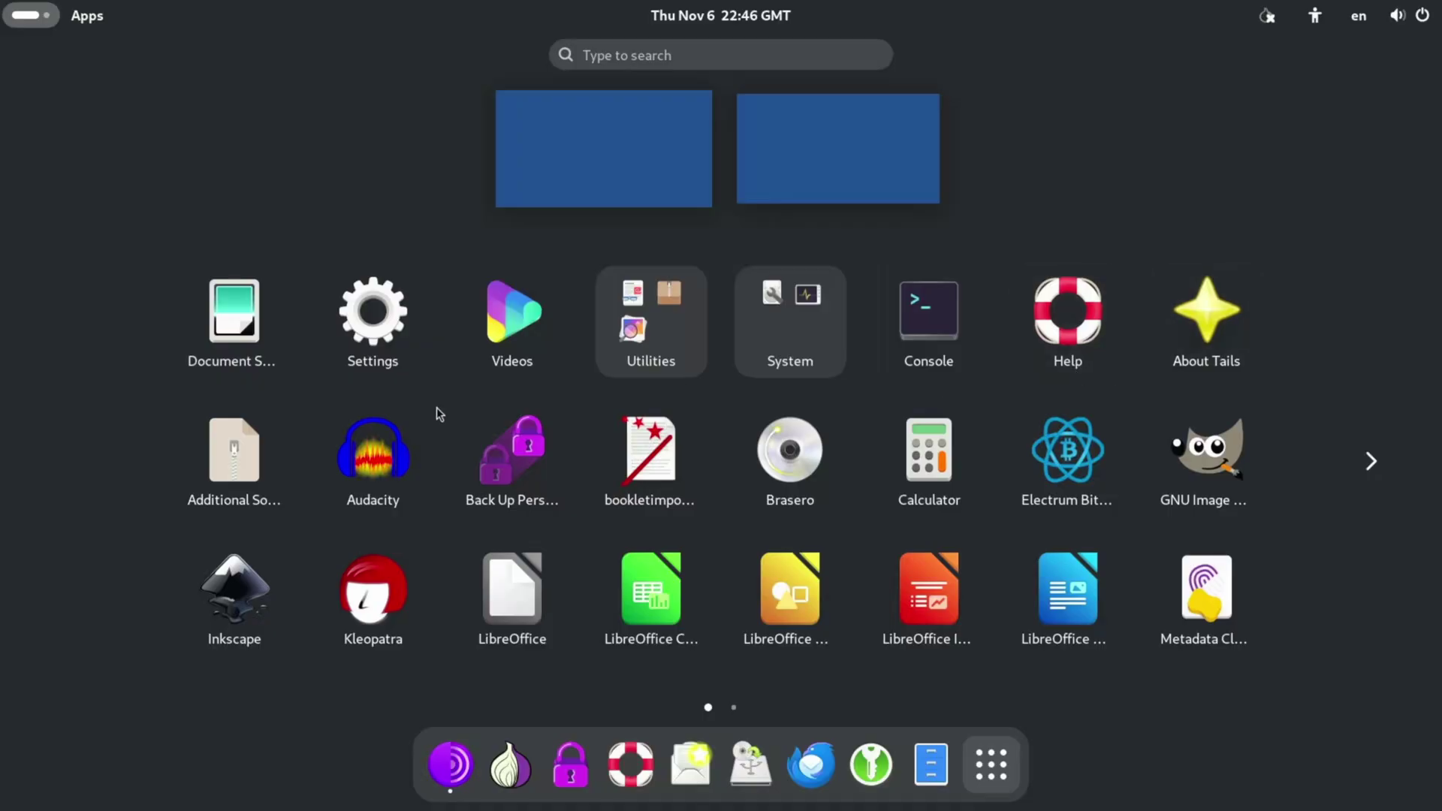
left_click(273, 480)
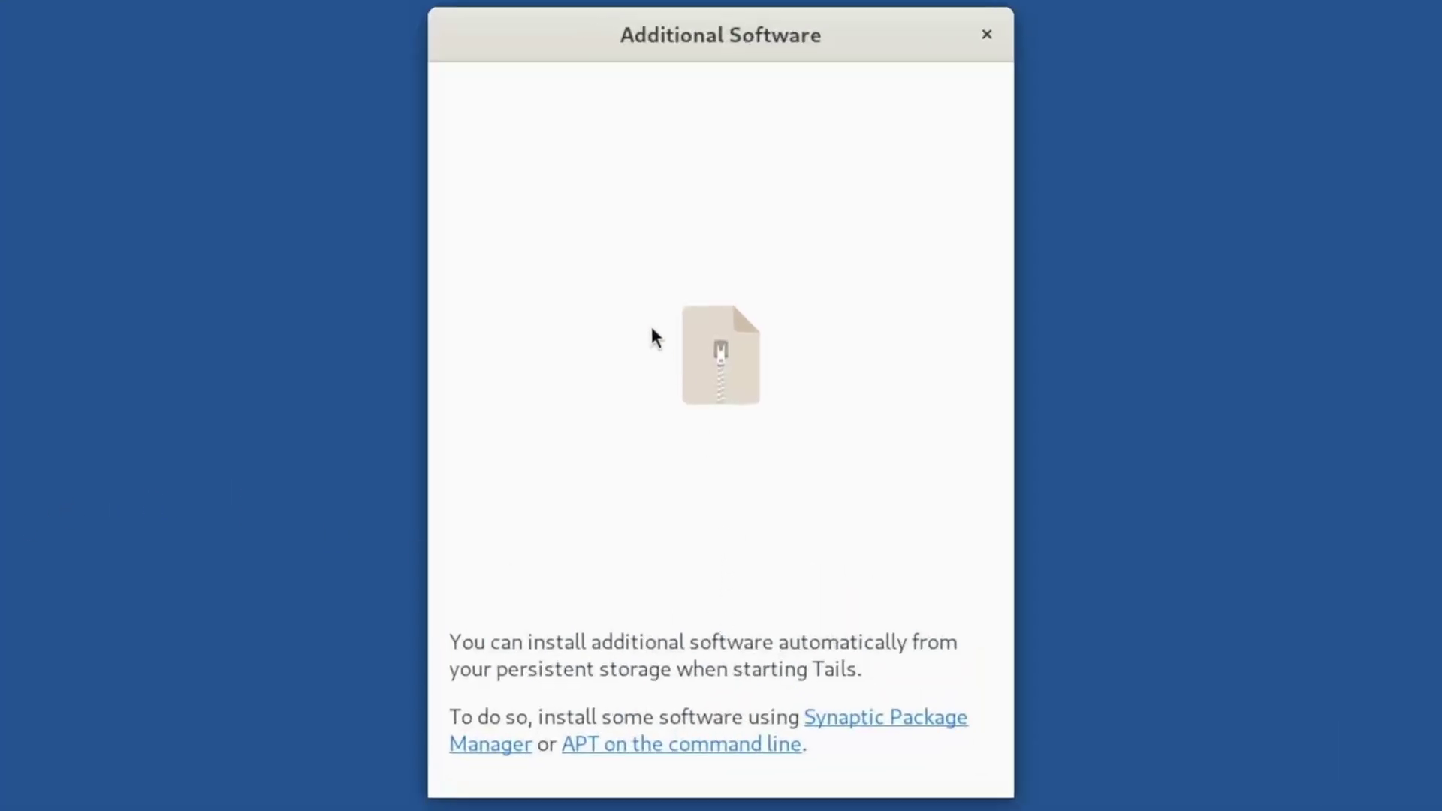
left_click(986, 35)
left_click(47, 24)
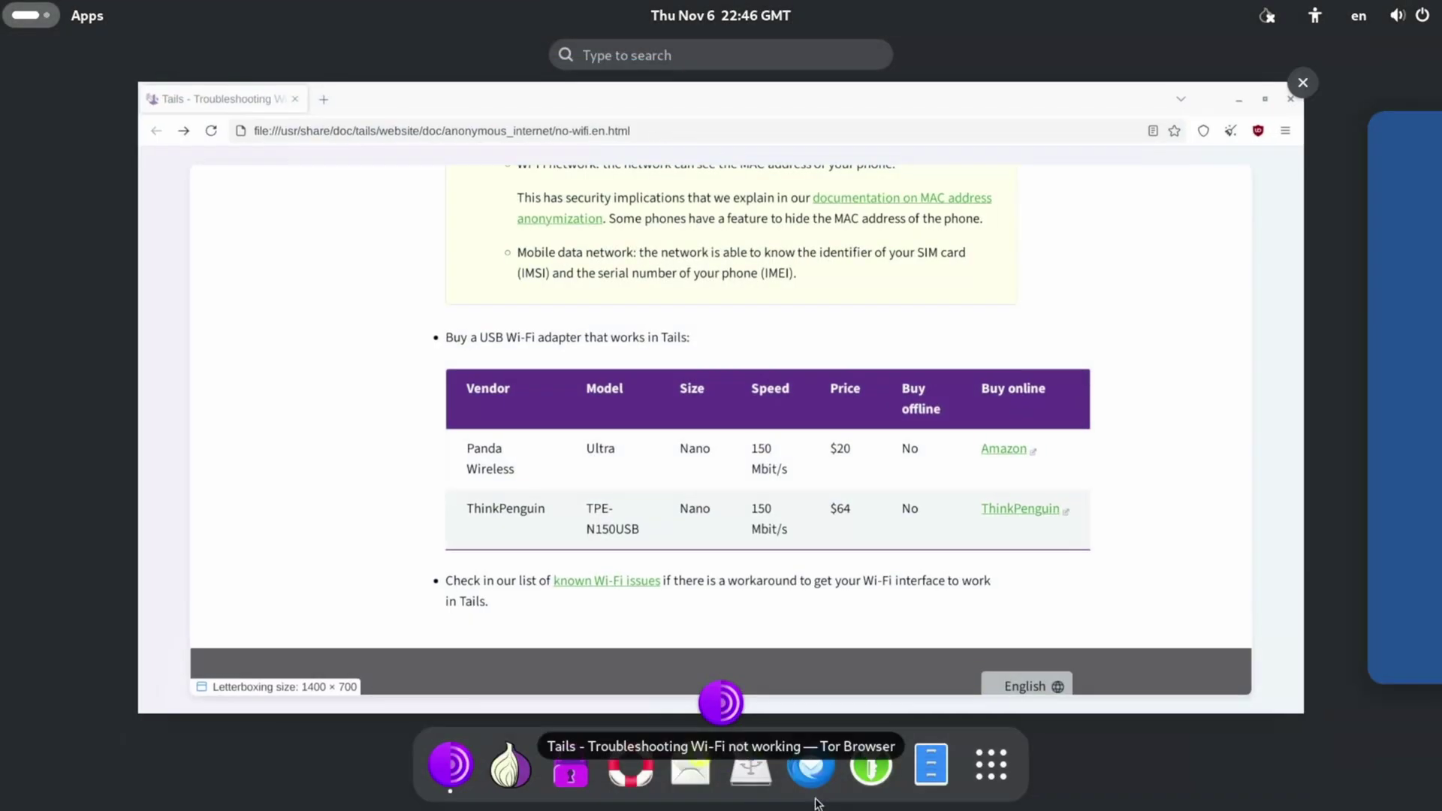
left_click(992, 764)
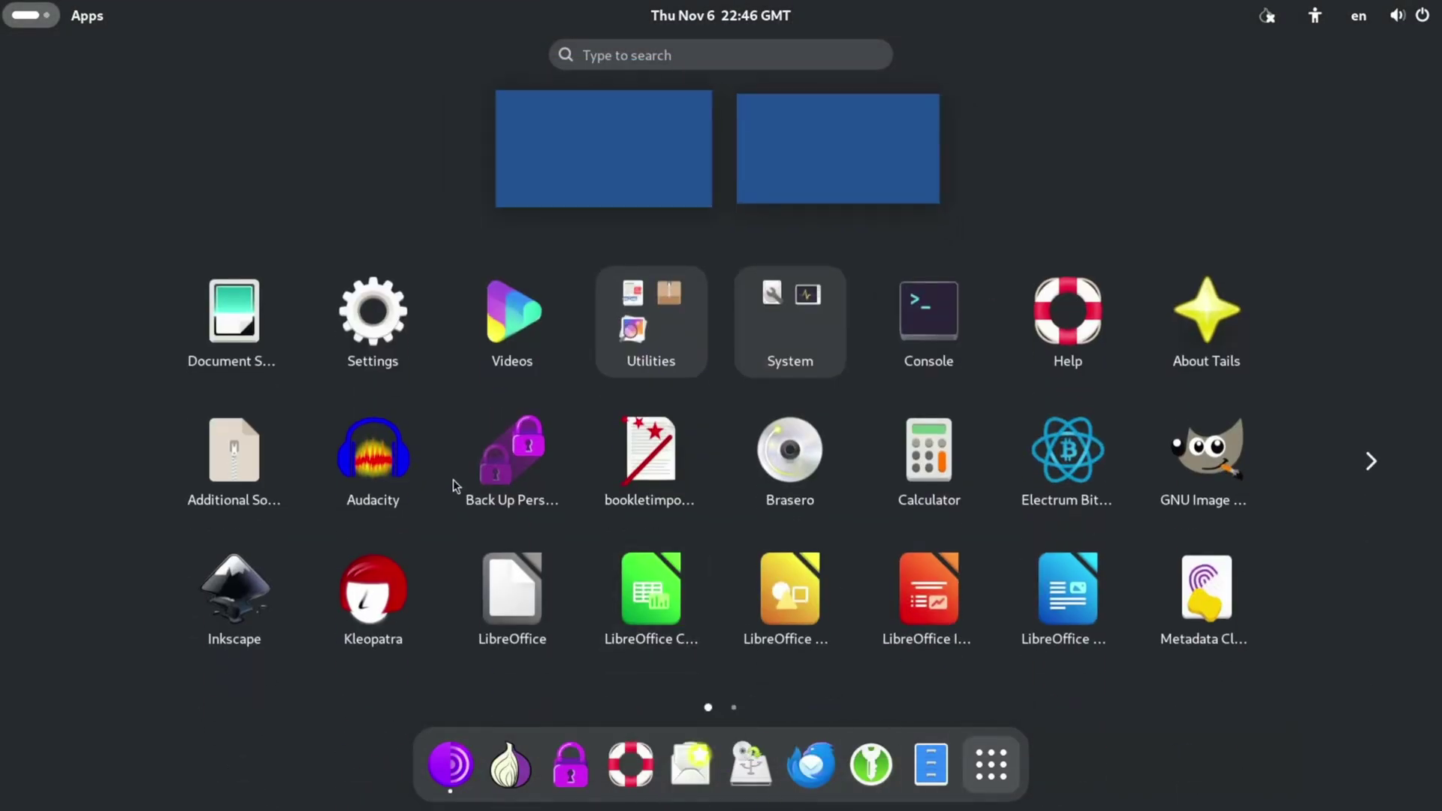
left_click(367, 461)
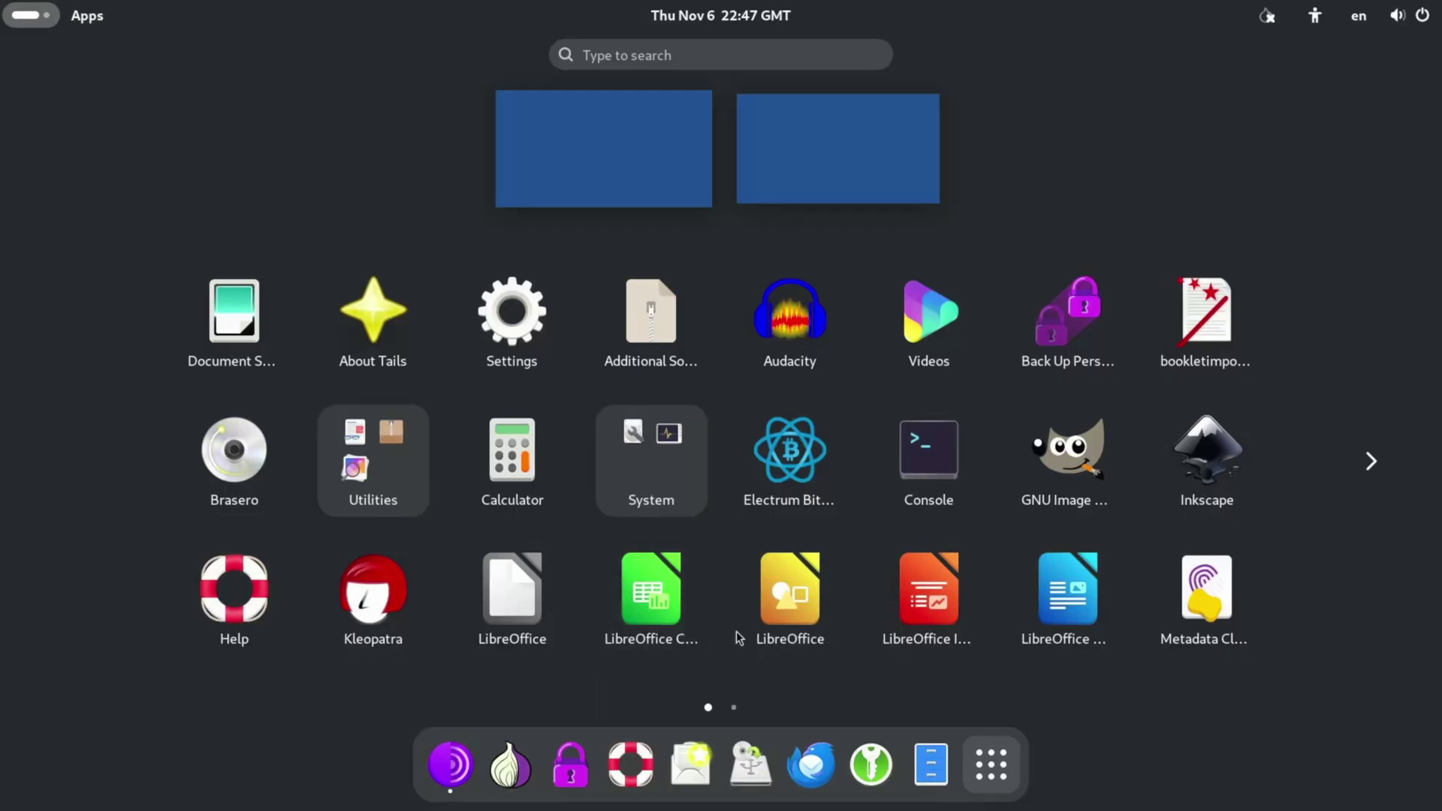
Launch Electrum and start default_wallet as a standard wallet with a newly generated seed.
left_click(763, 449)
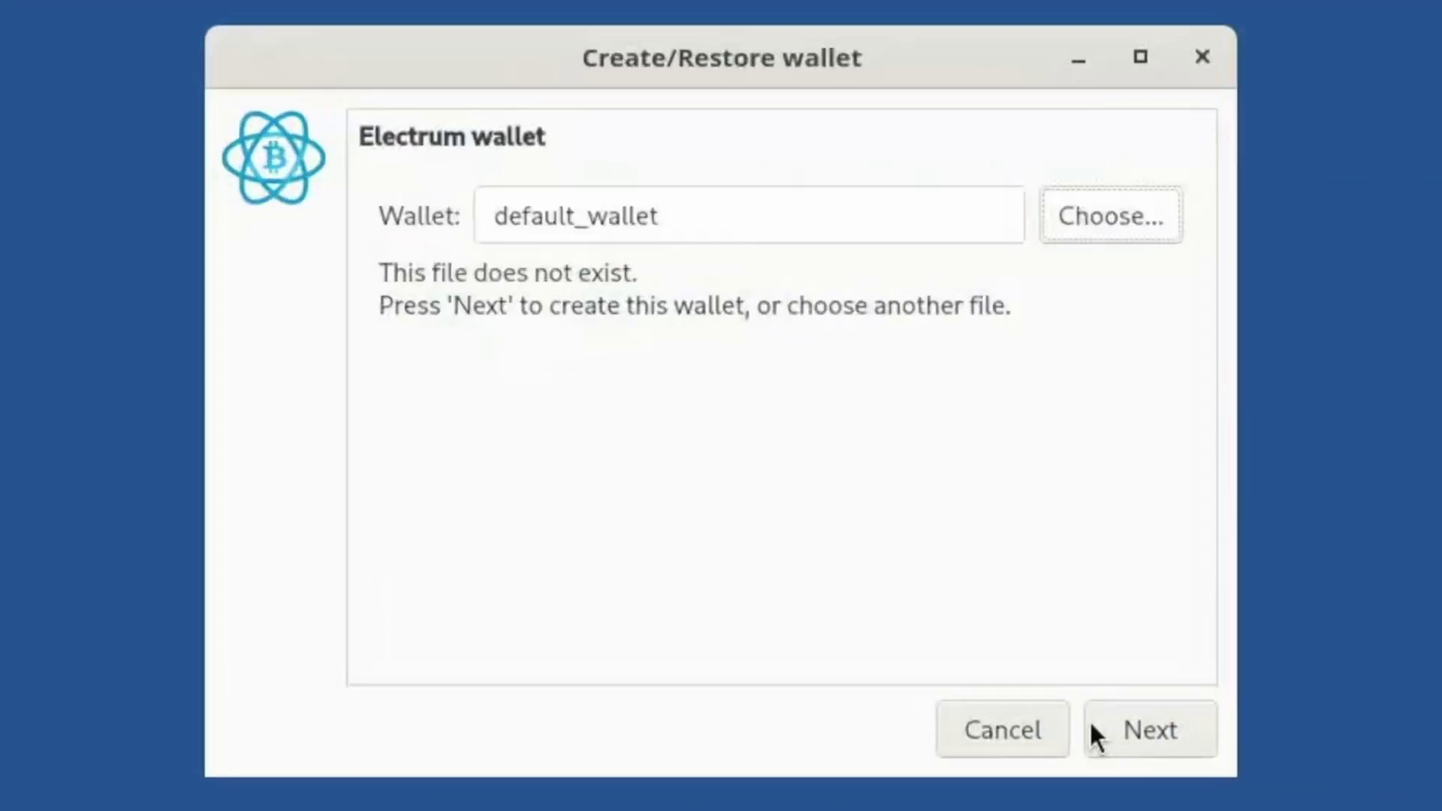
left_click(886, 547)
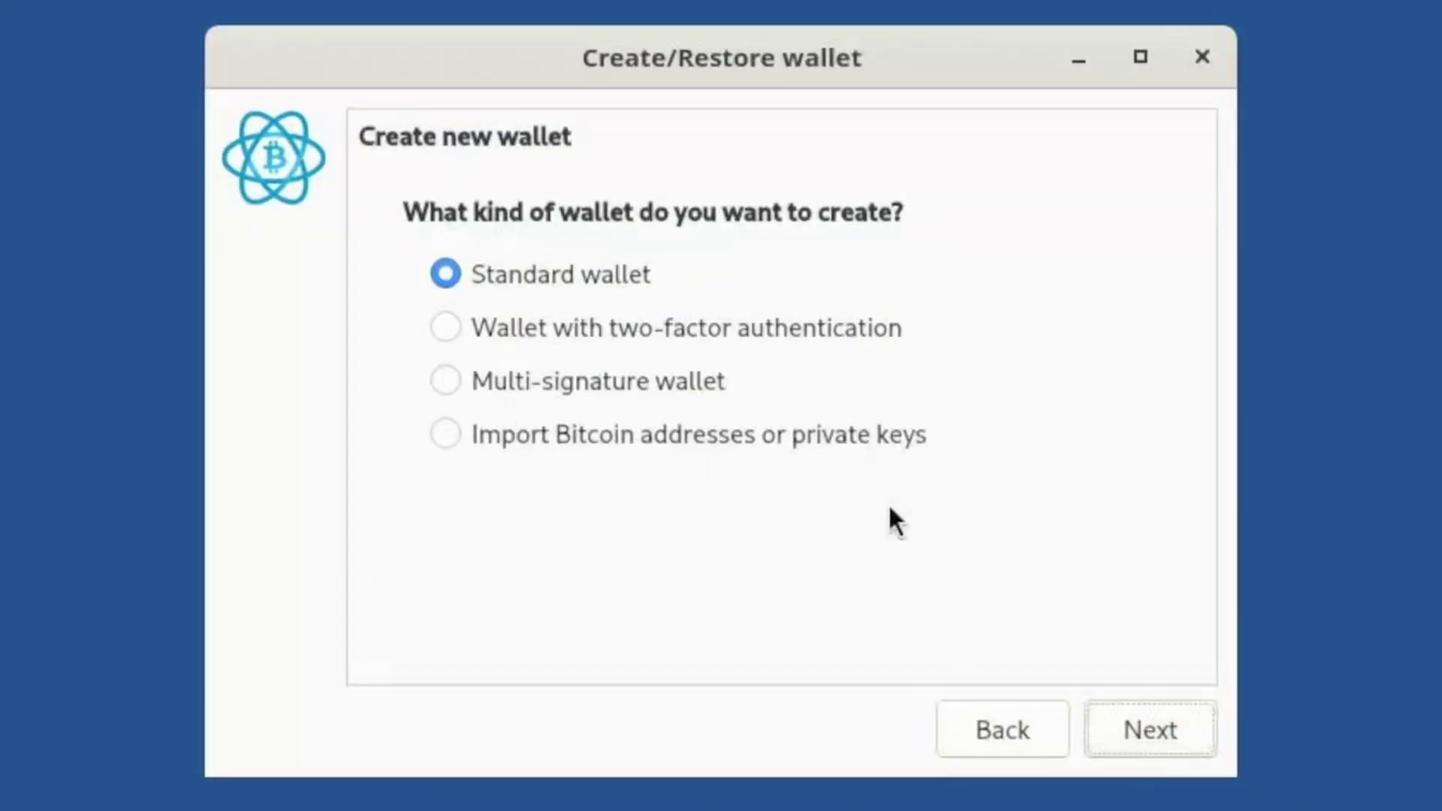
left_click(1161, 718)
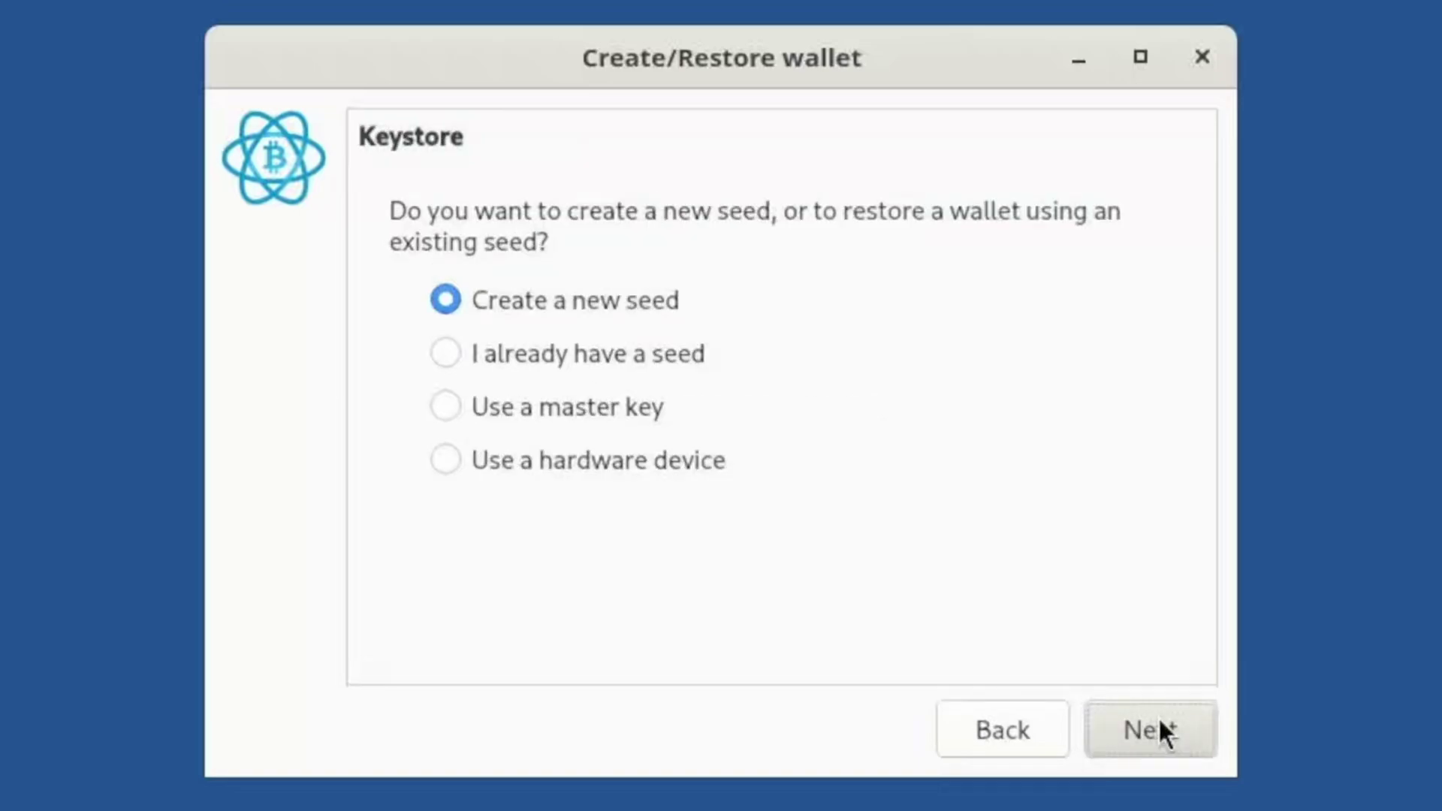
left_click(1158, 715)
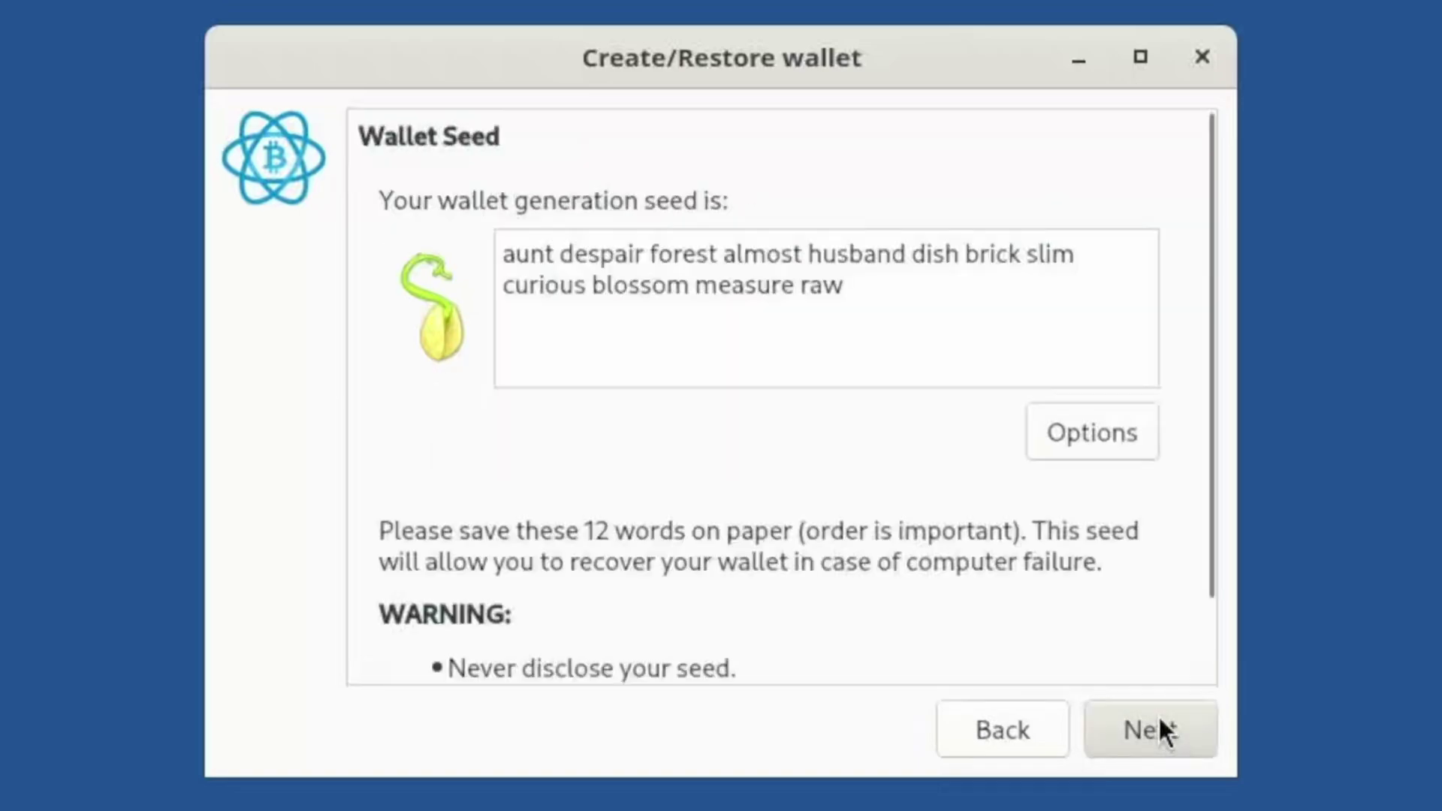
scroll(809, 505, "down", 2)
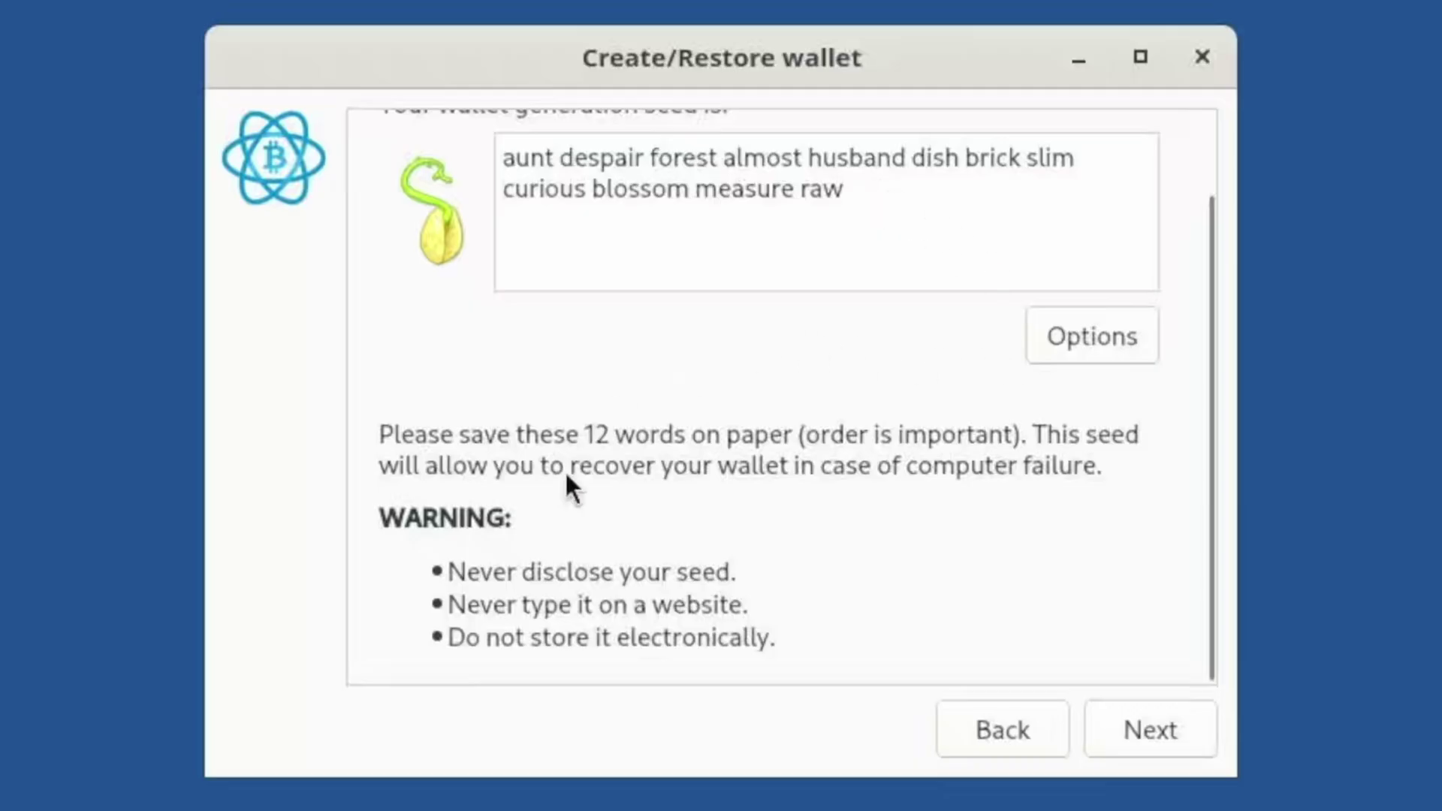
Try retyping the seed words on the Confirm Seed page, then step back and return.
left_click(1172, 720)
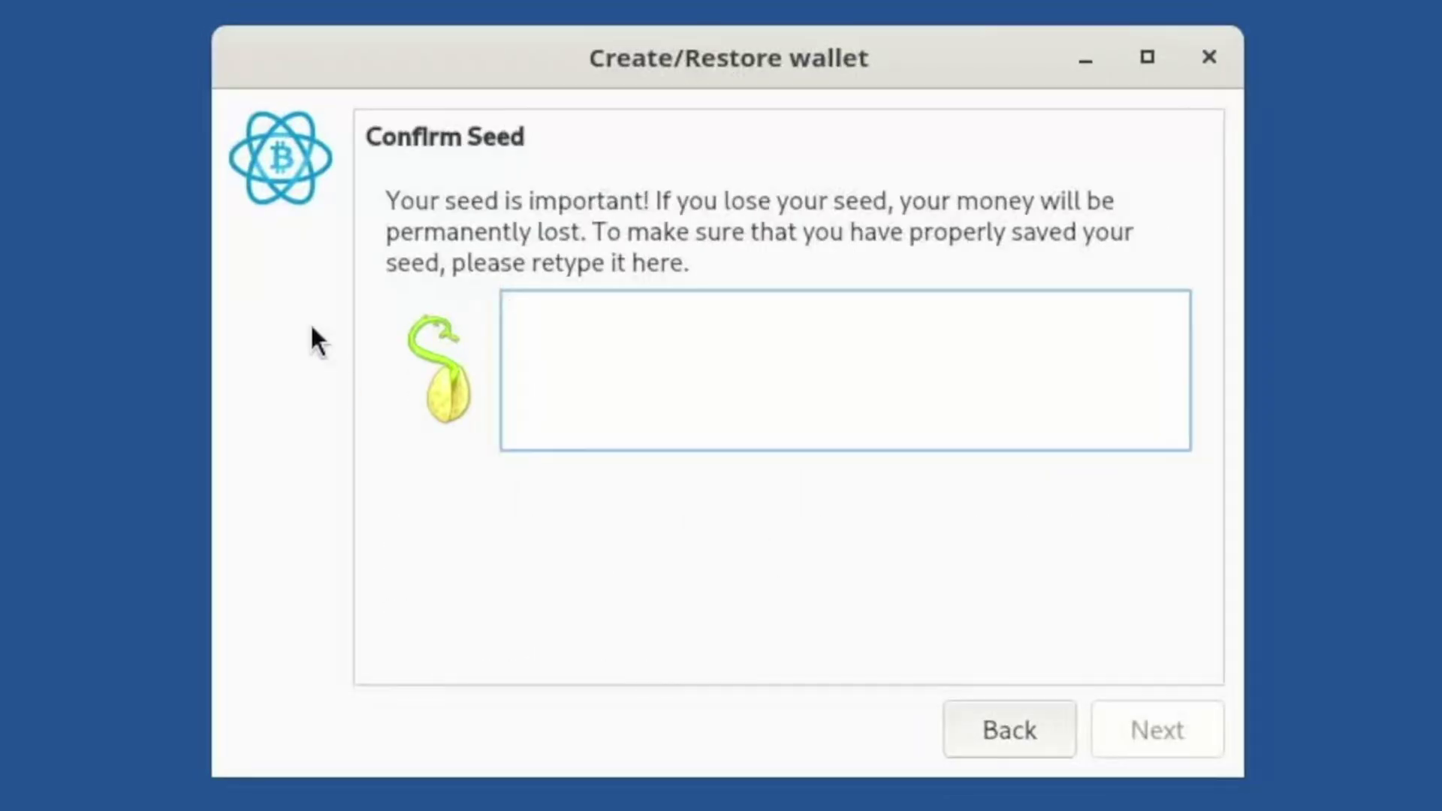
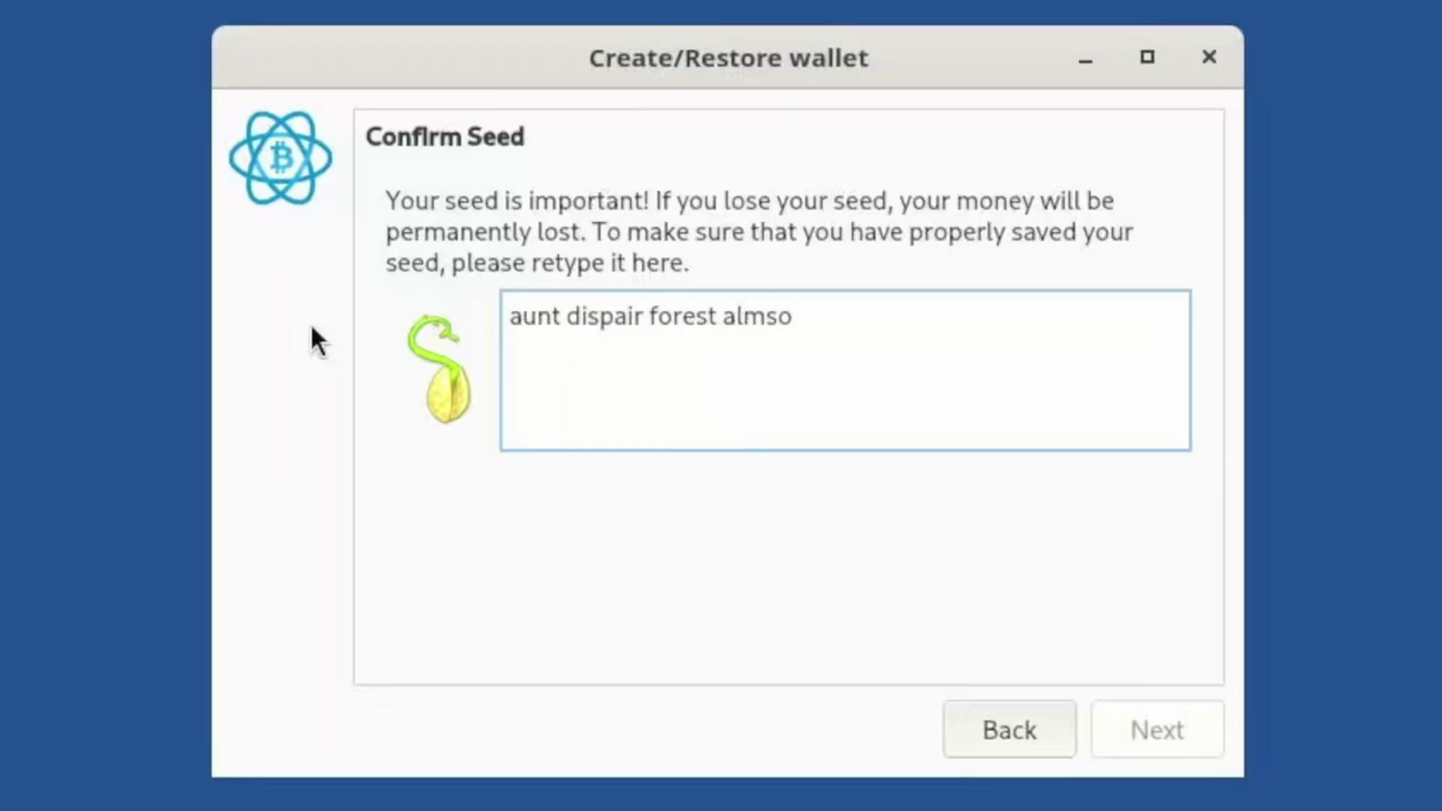
key("BackSpace")
key("BackSpace")
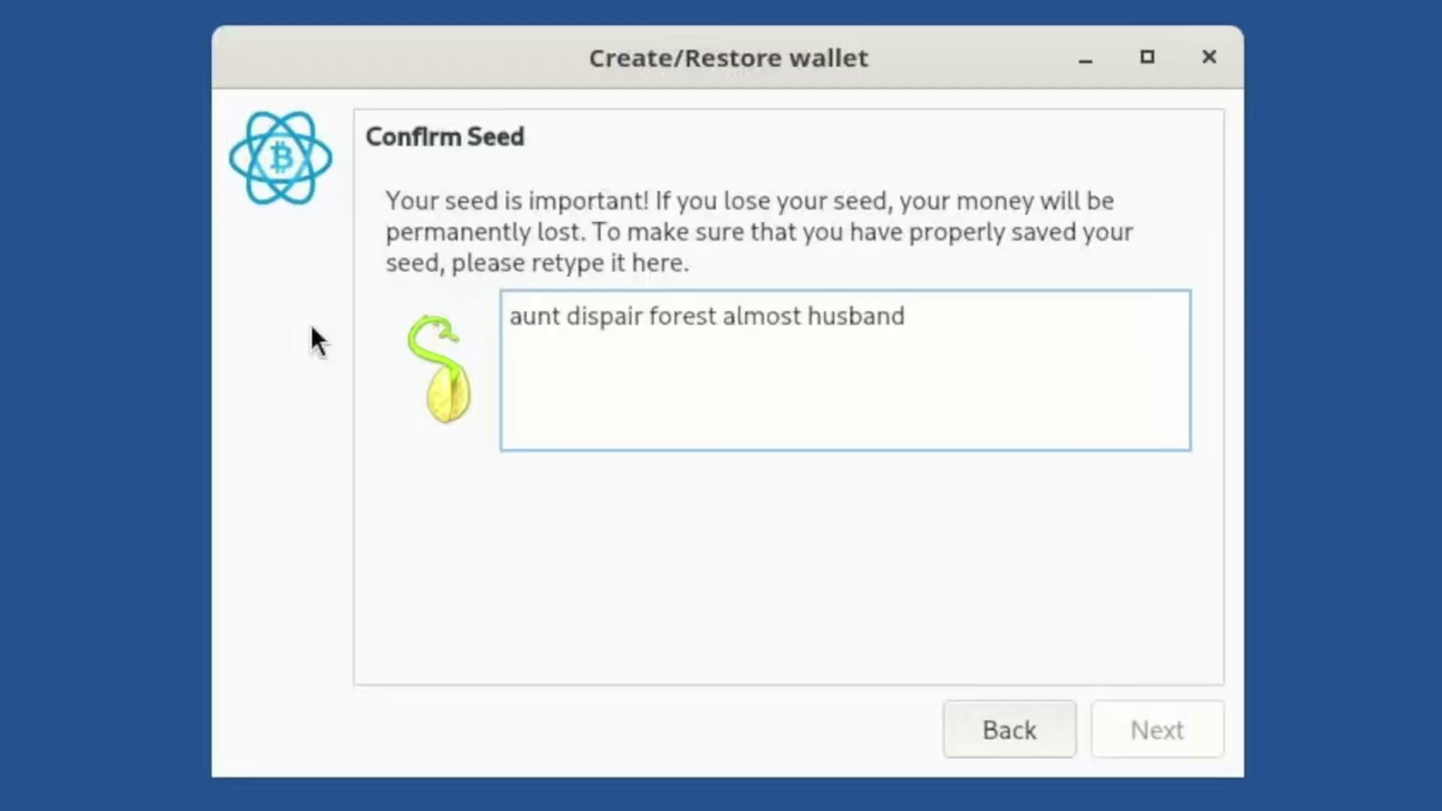
left_click(1006, 710)
left_click(1112, 731)
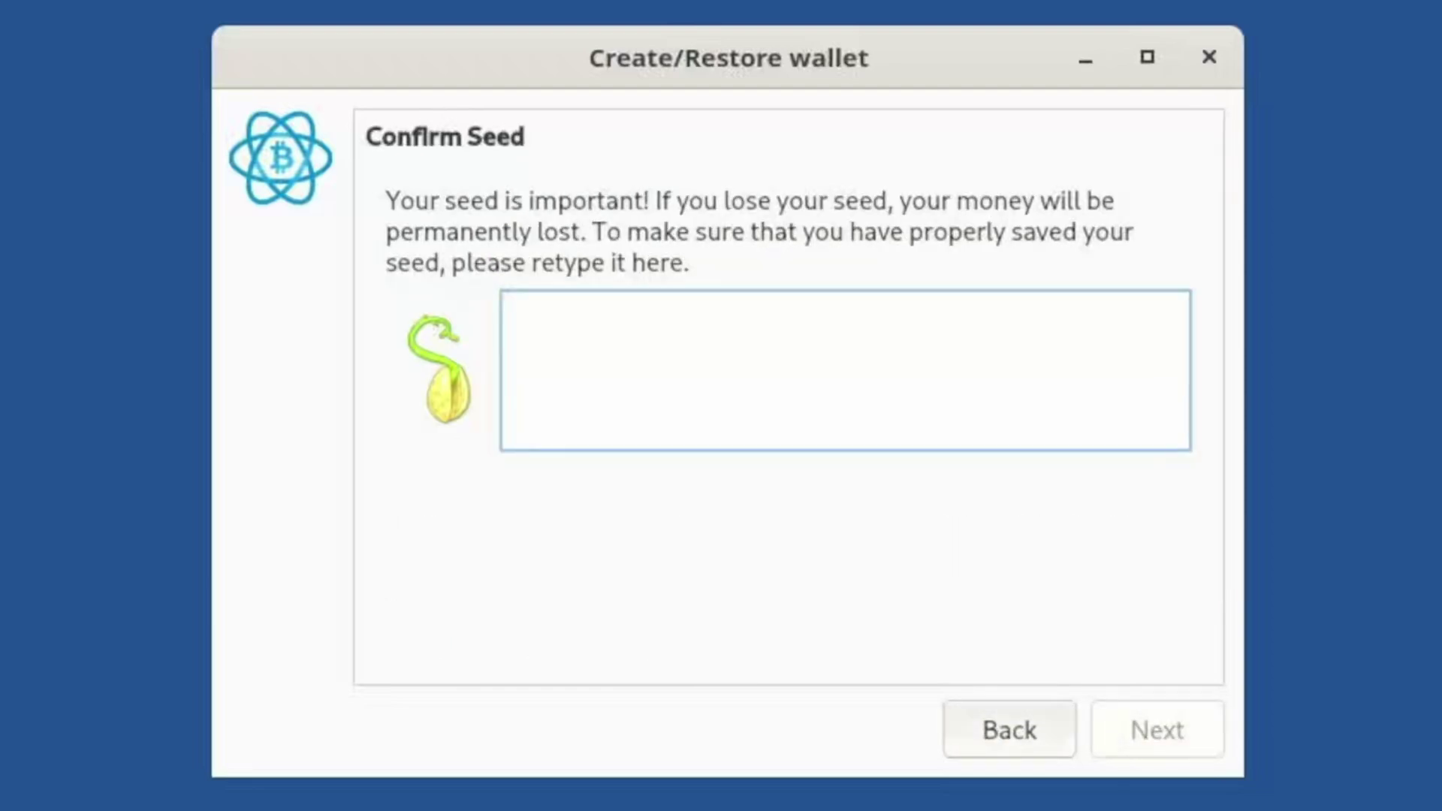
Close the Electrum wizard, launch GIMP, and stamp a pepper onto a new image from the Pepper brush.
left_click(1210, 56)
key("super")
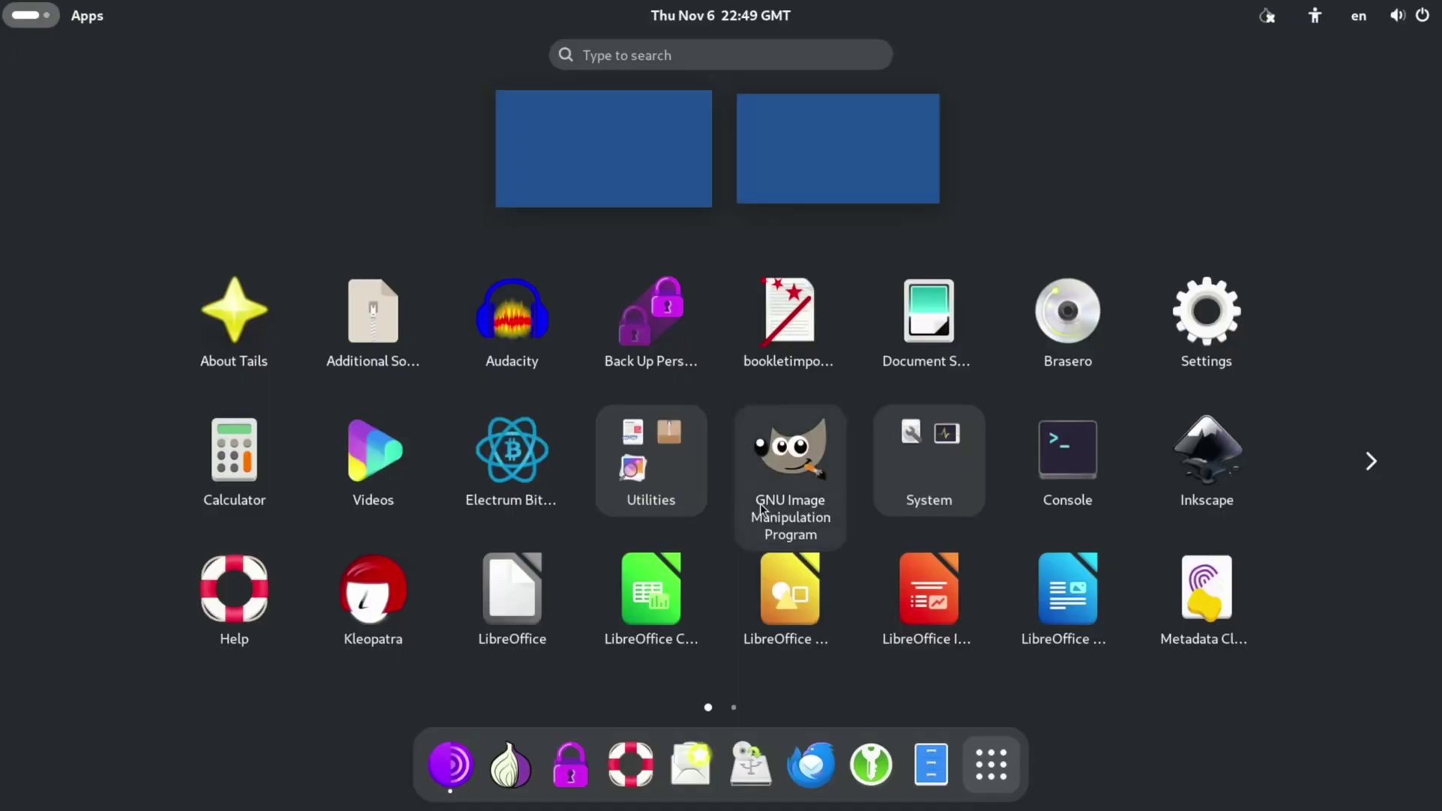
left_click(762, 503)
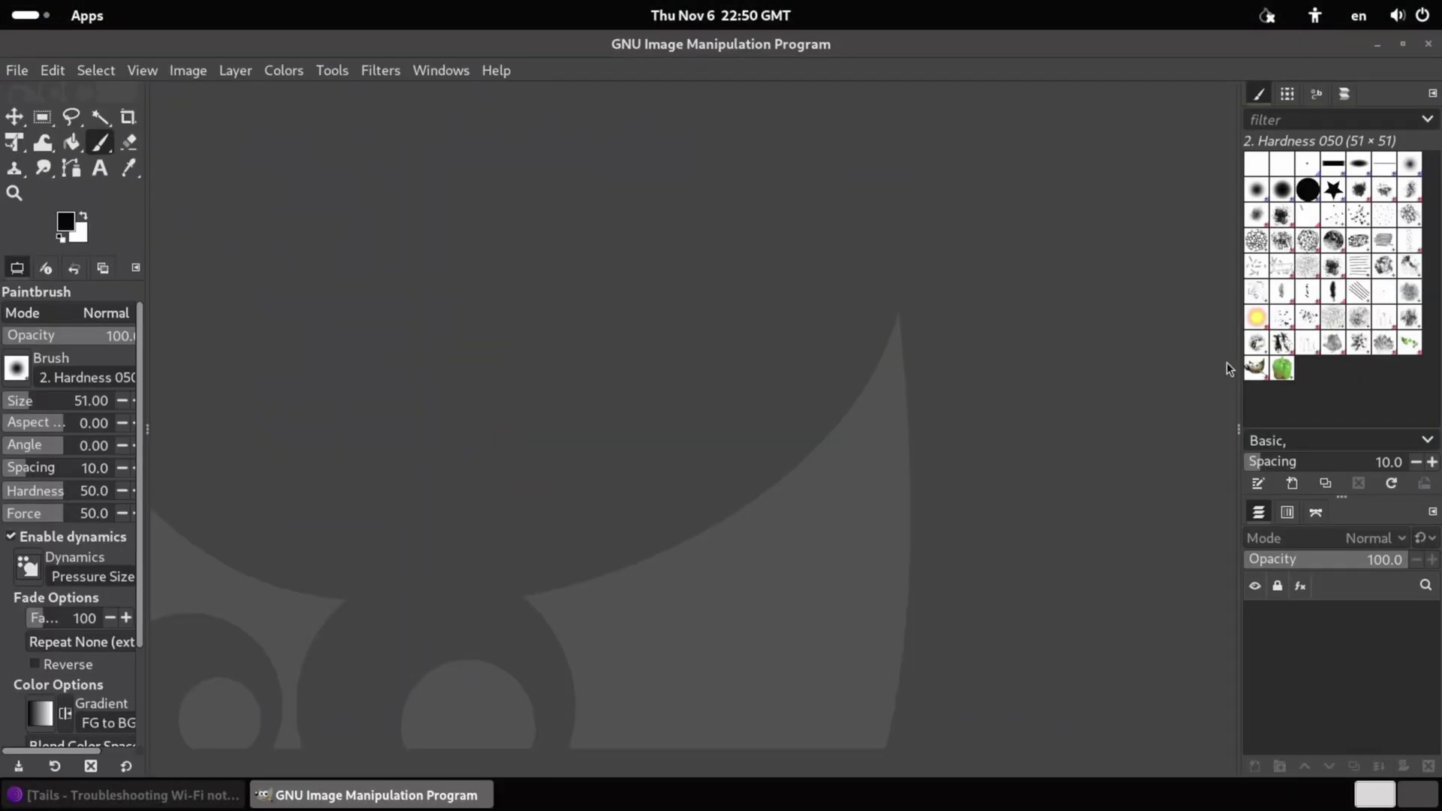
mouse_move(1283, 368)
left_mouse_down()
mouse_move(631, 380)
mouse_move(511, 363)
left_mouse_up()
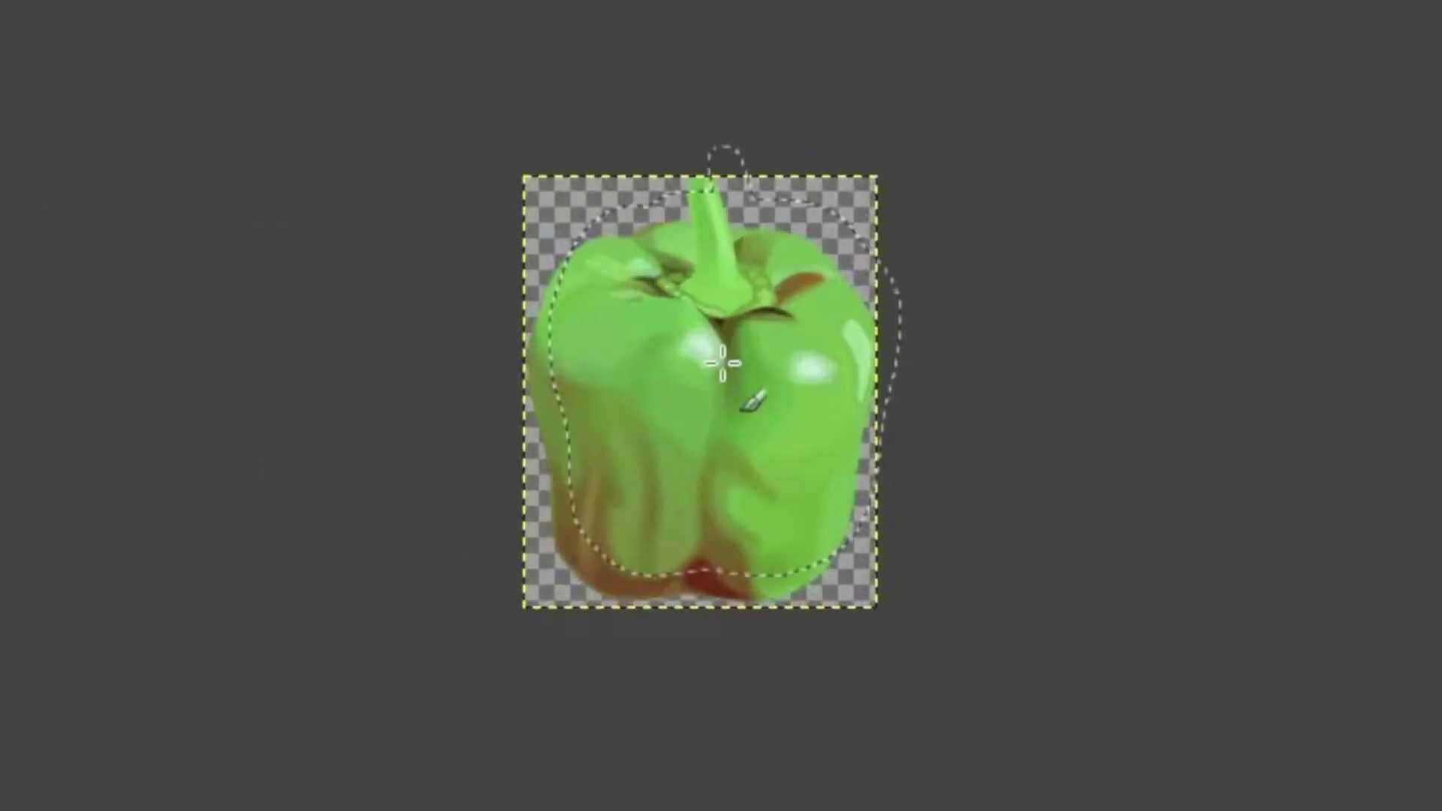
left_click(661, 373)
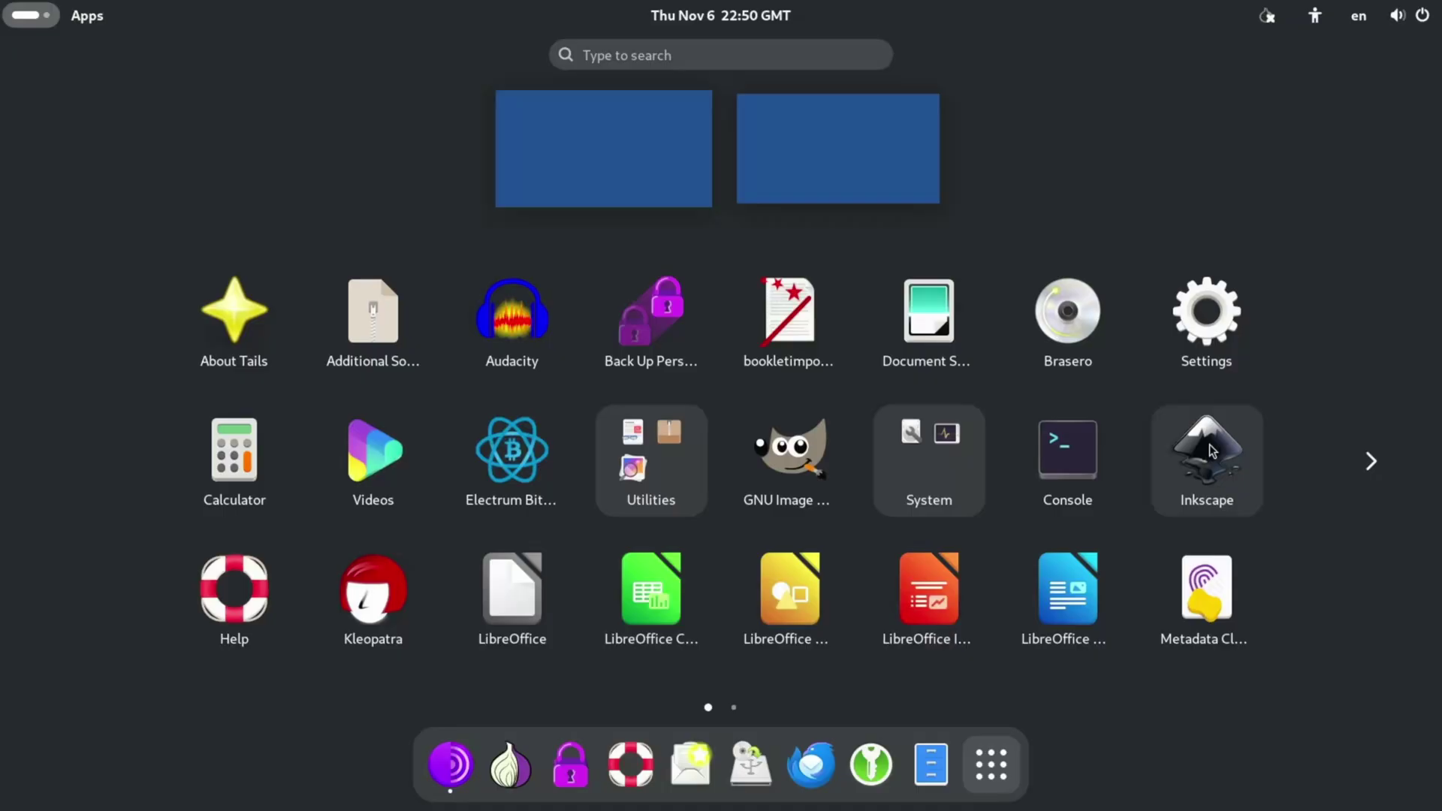
Draw a rough Tux in Inkscape, restoring the right flipper and adding the second yellow eye and beak.
left_click(1210, 445)
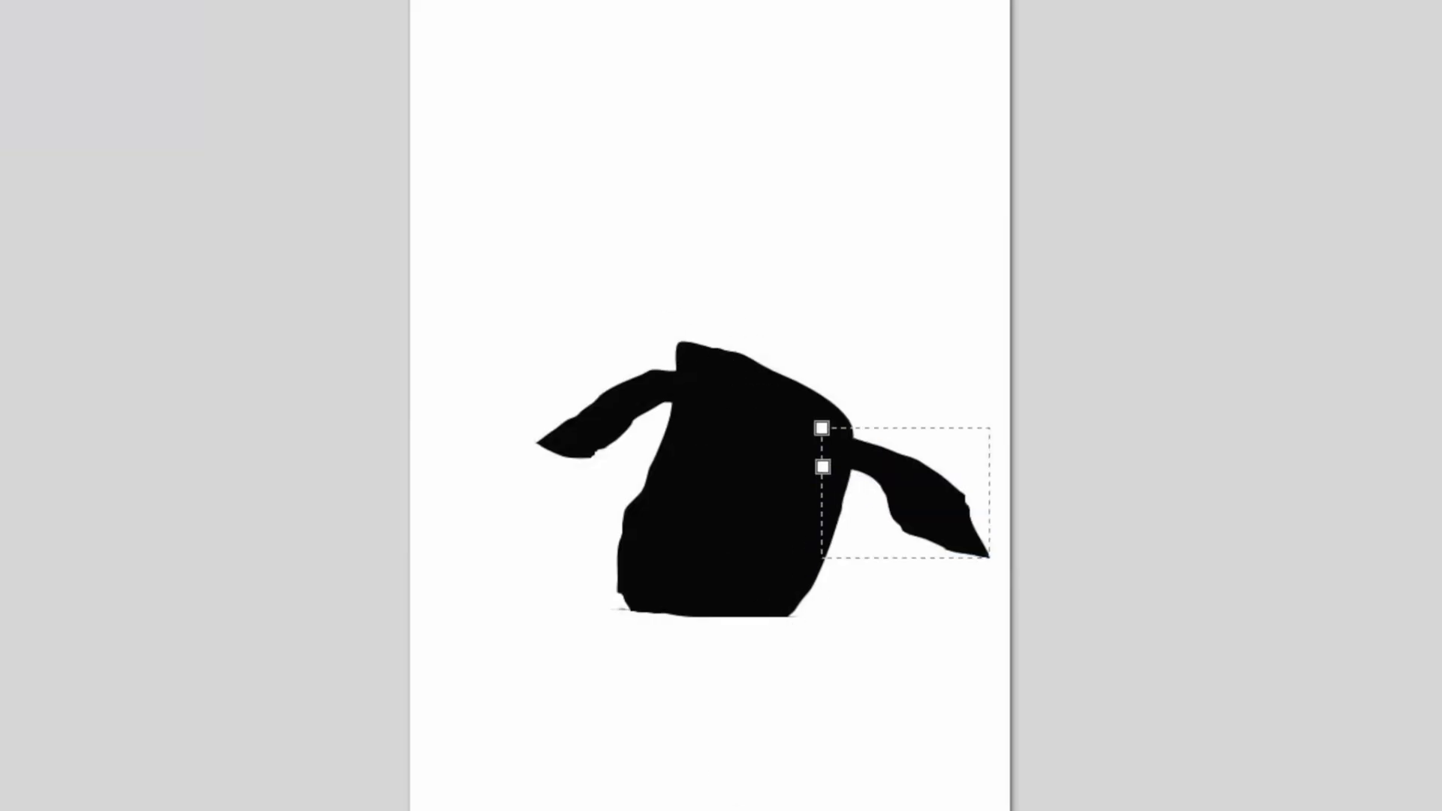
key("ctrl+z")
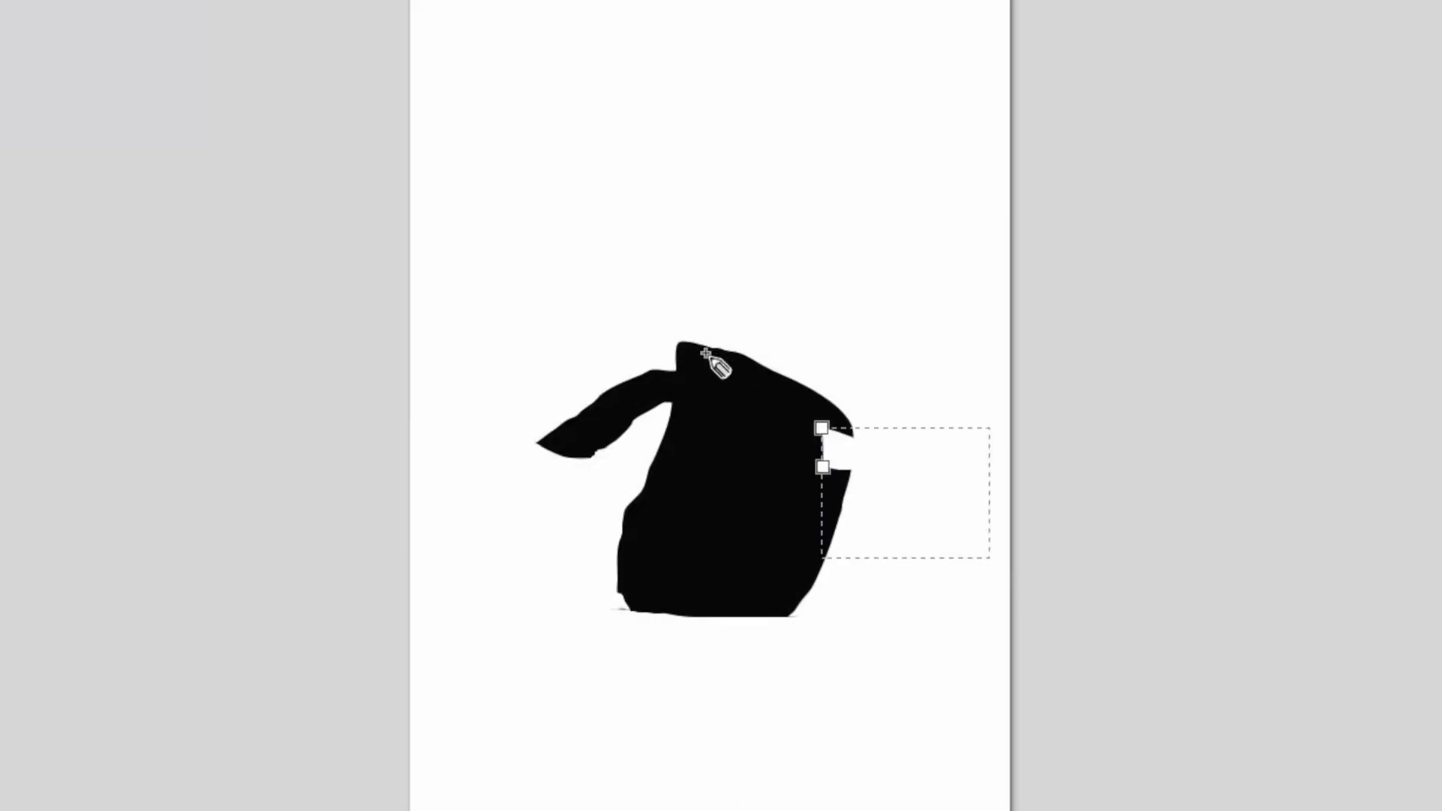
key("ctrl+y")
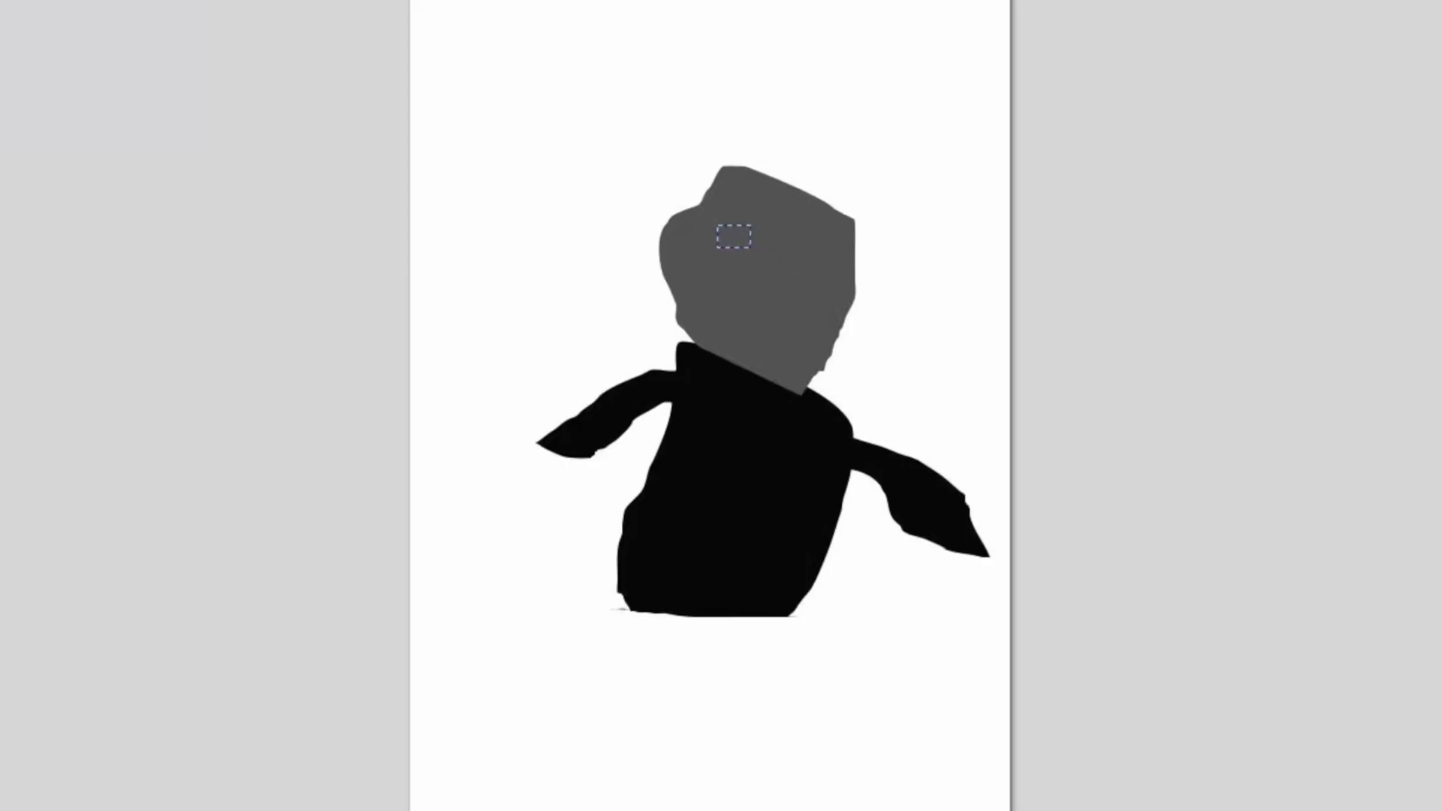
left_click(799, 229)
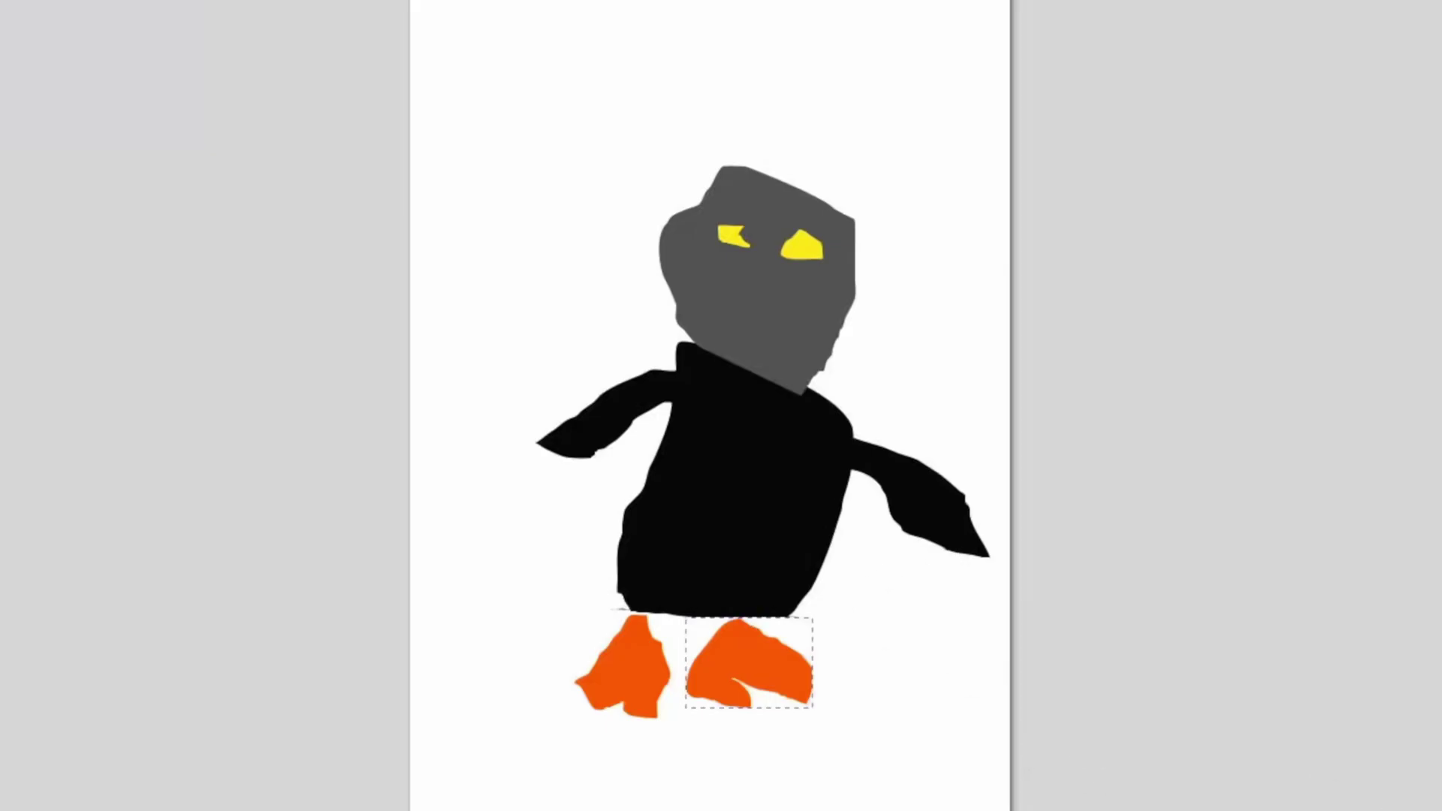
mouse_move(756, 302)
left_mouse_down()
mouse_move(671, 301)
mouse_move(748, 316)
mouse_move(755, 303)
left_mouse_up()
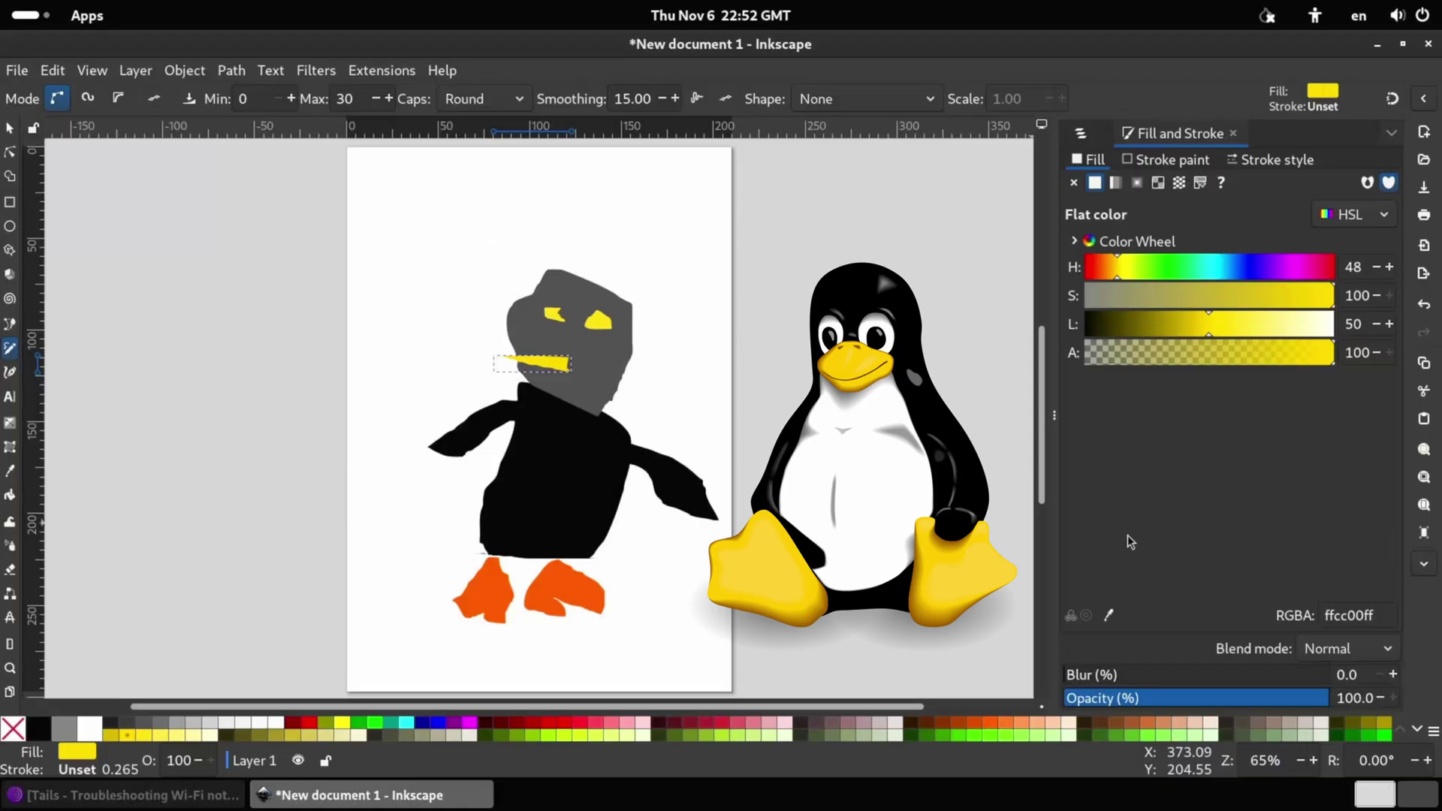
key("super+a")
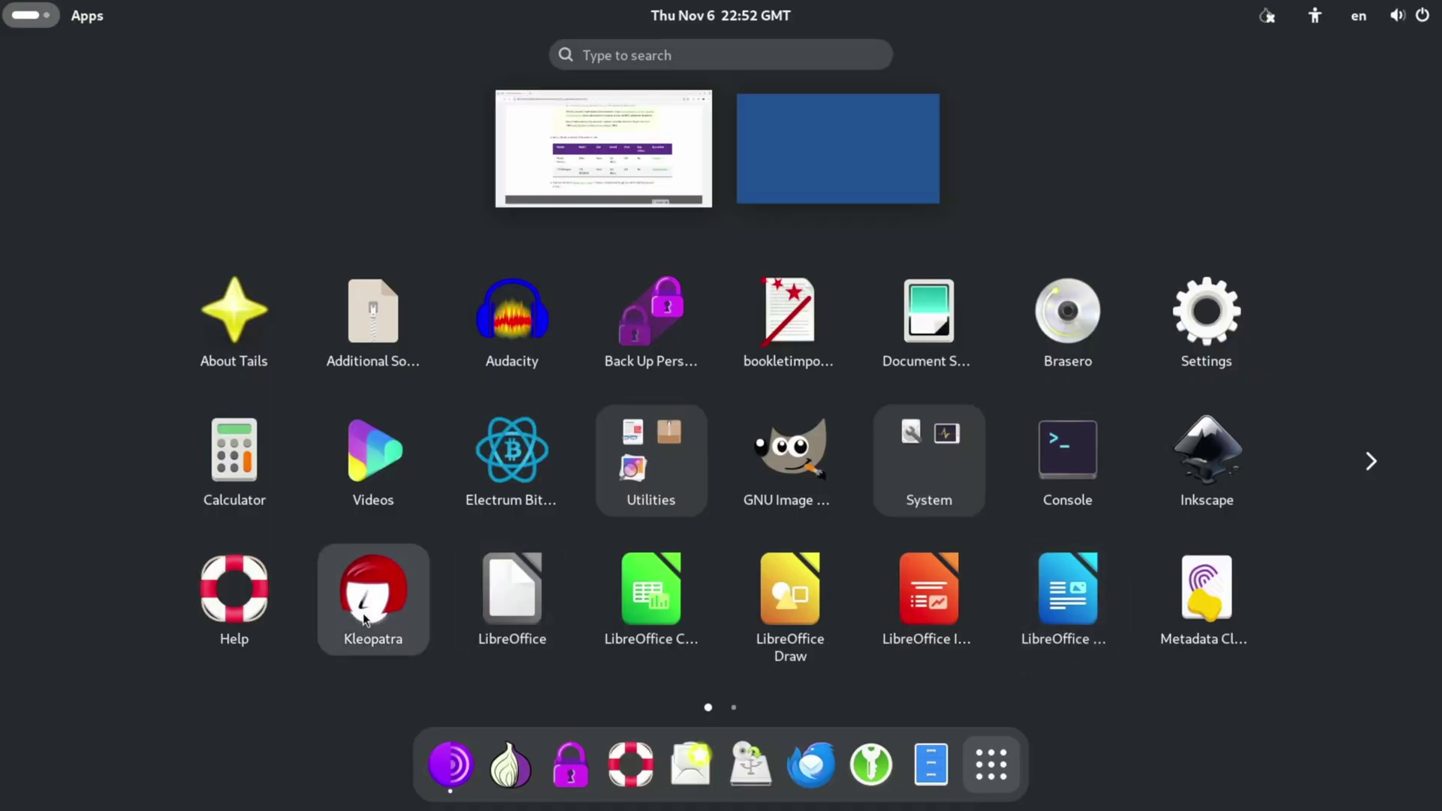
Write 'tux' in Kleopatra's notepad and encrypt it with a password.
left_click(364, 620)
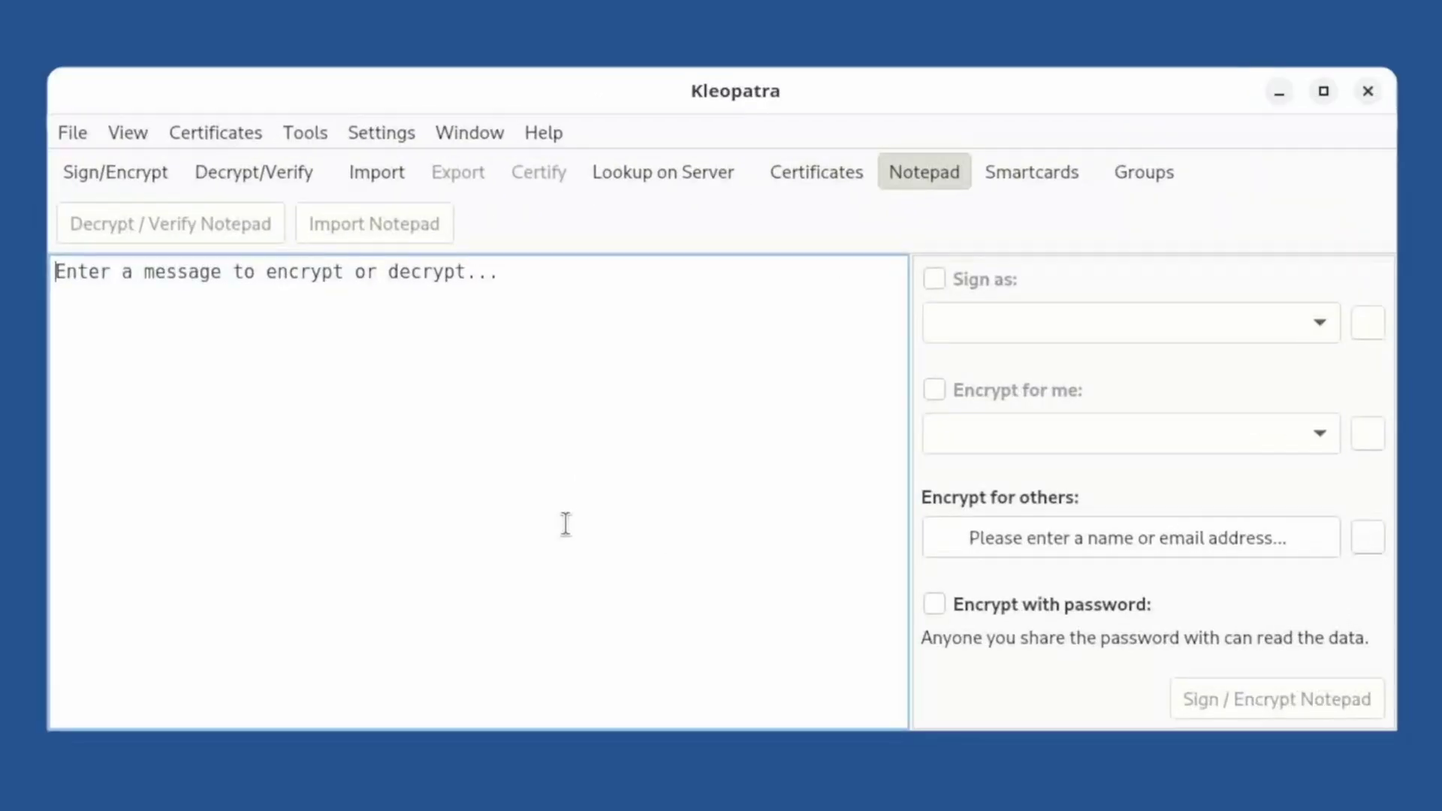
type("tux")
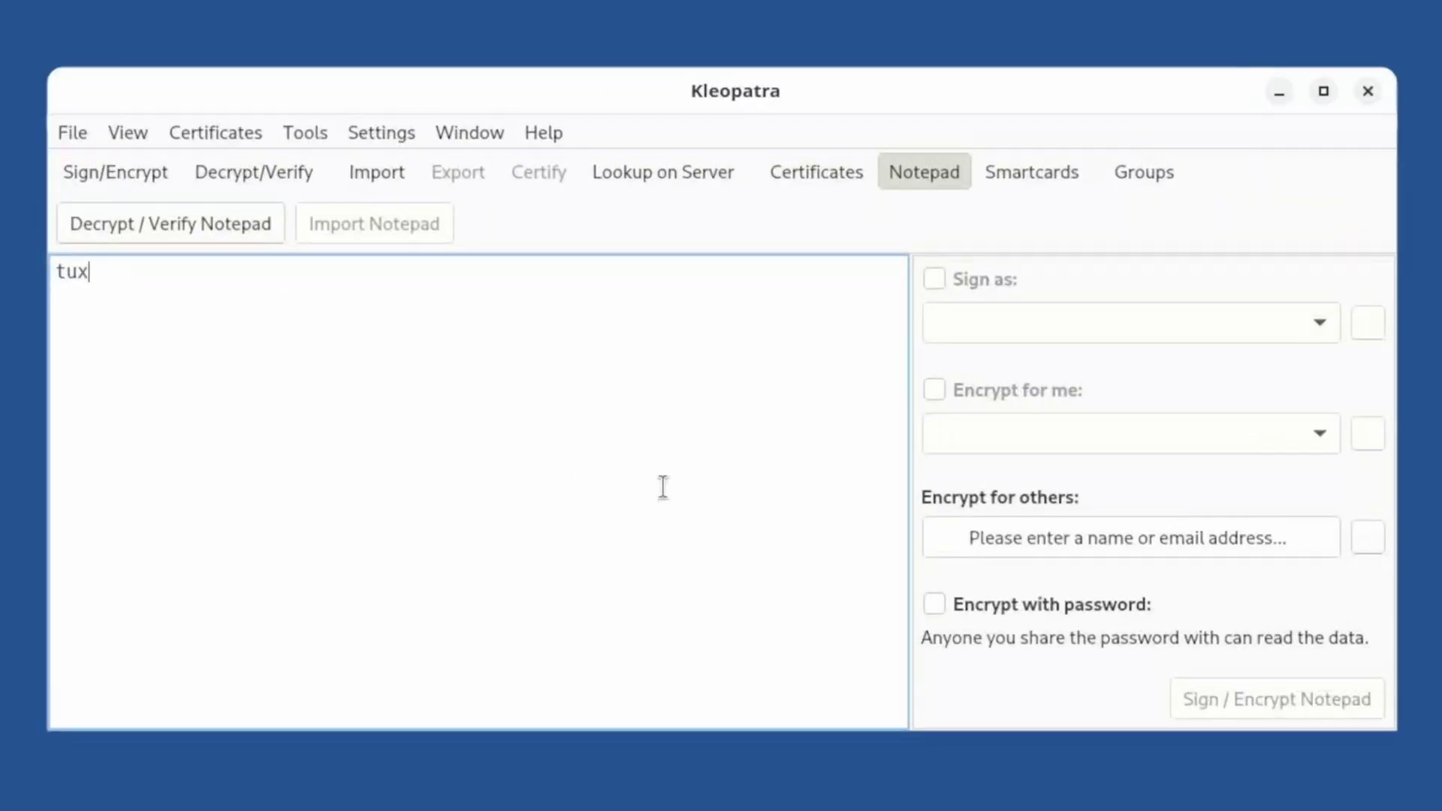
left_click(946, 599)
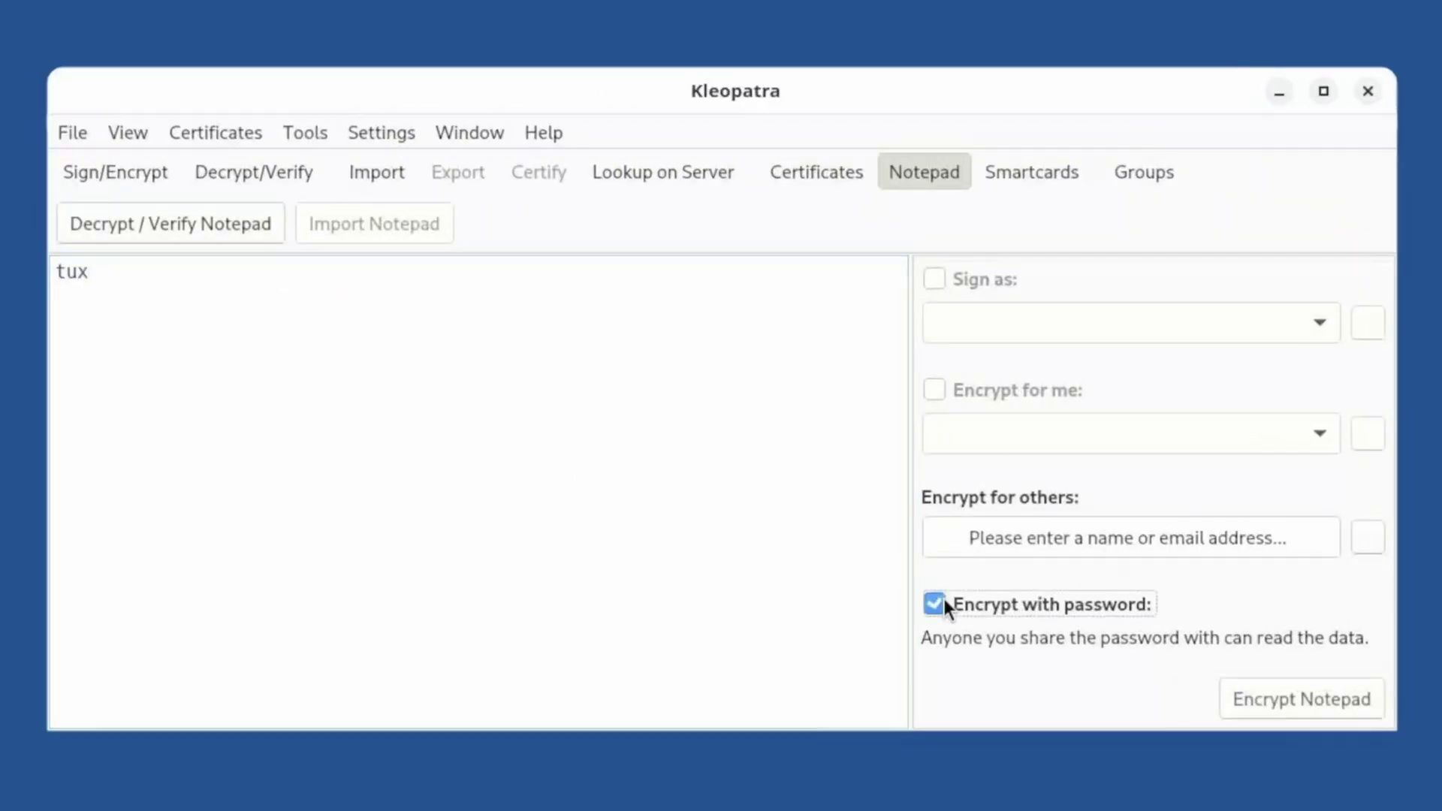
left_click(1296, 698)
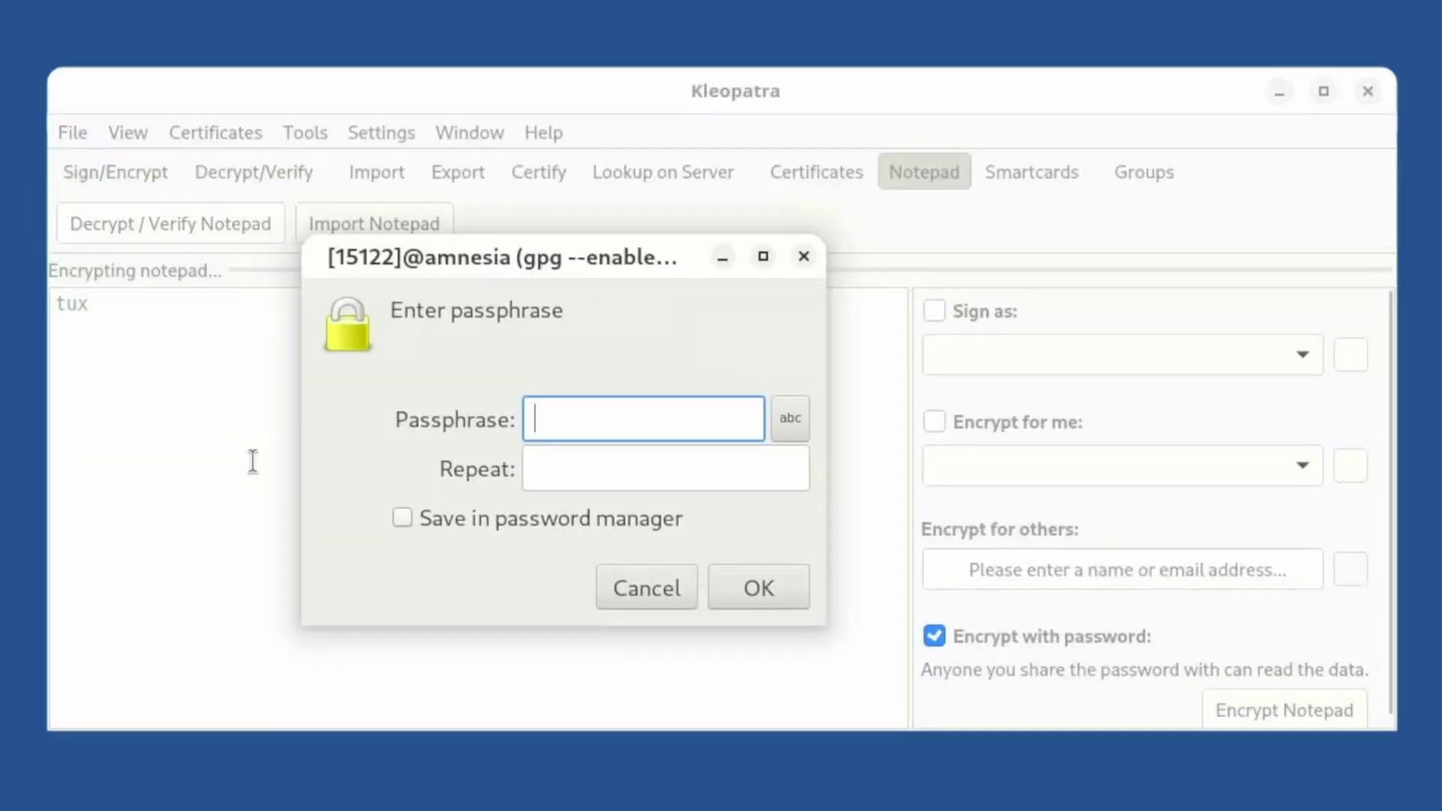
type("•••")
Enter and repeat the passphrase, accept the short one, and select the resulting PGP message.
left_click(544, 470)
type("••")
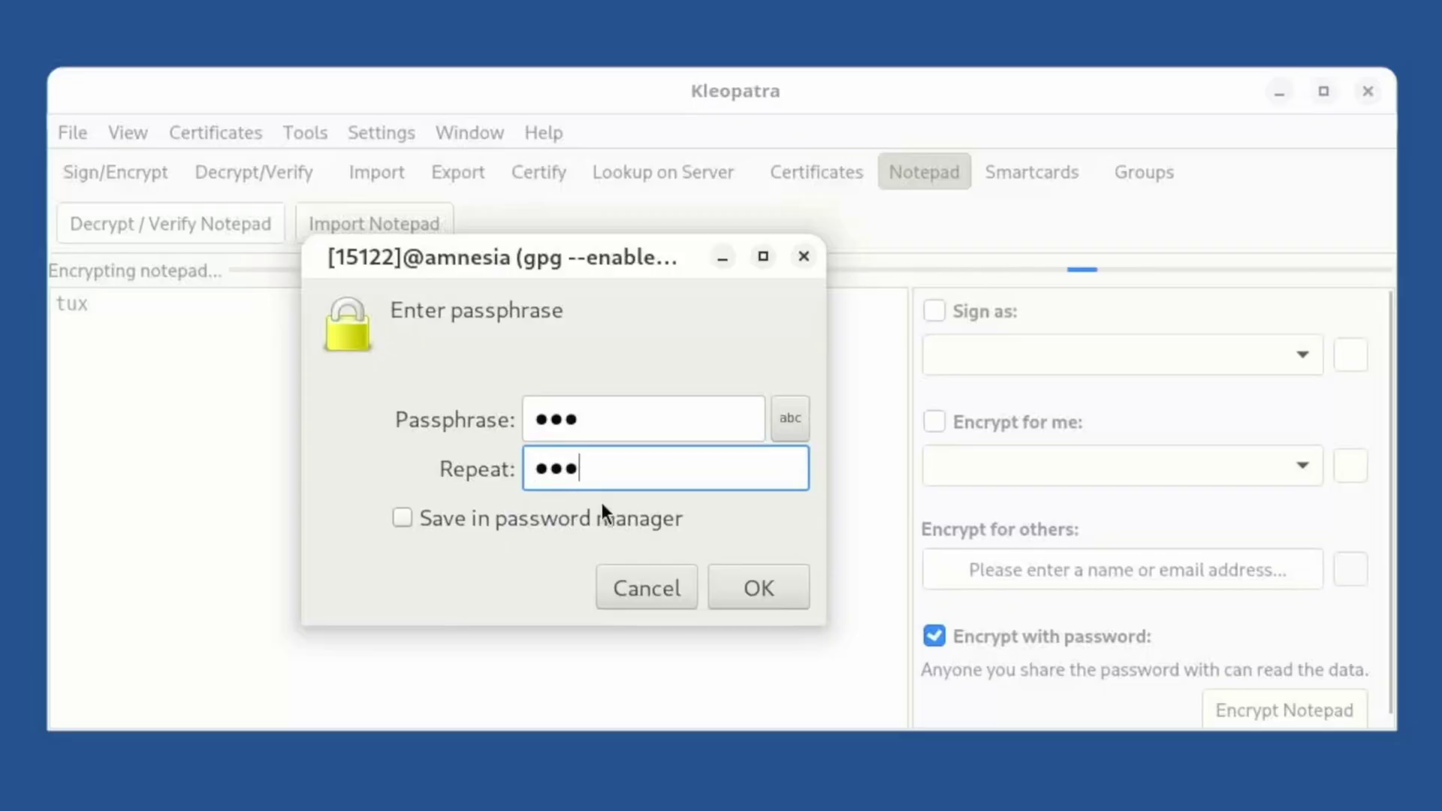
left_click(753, 579)
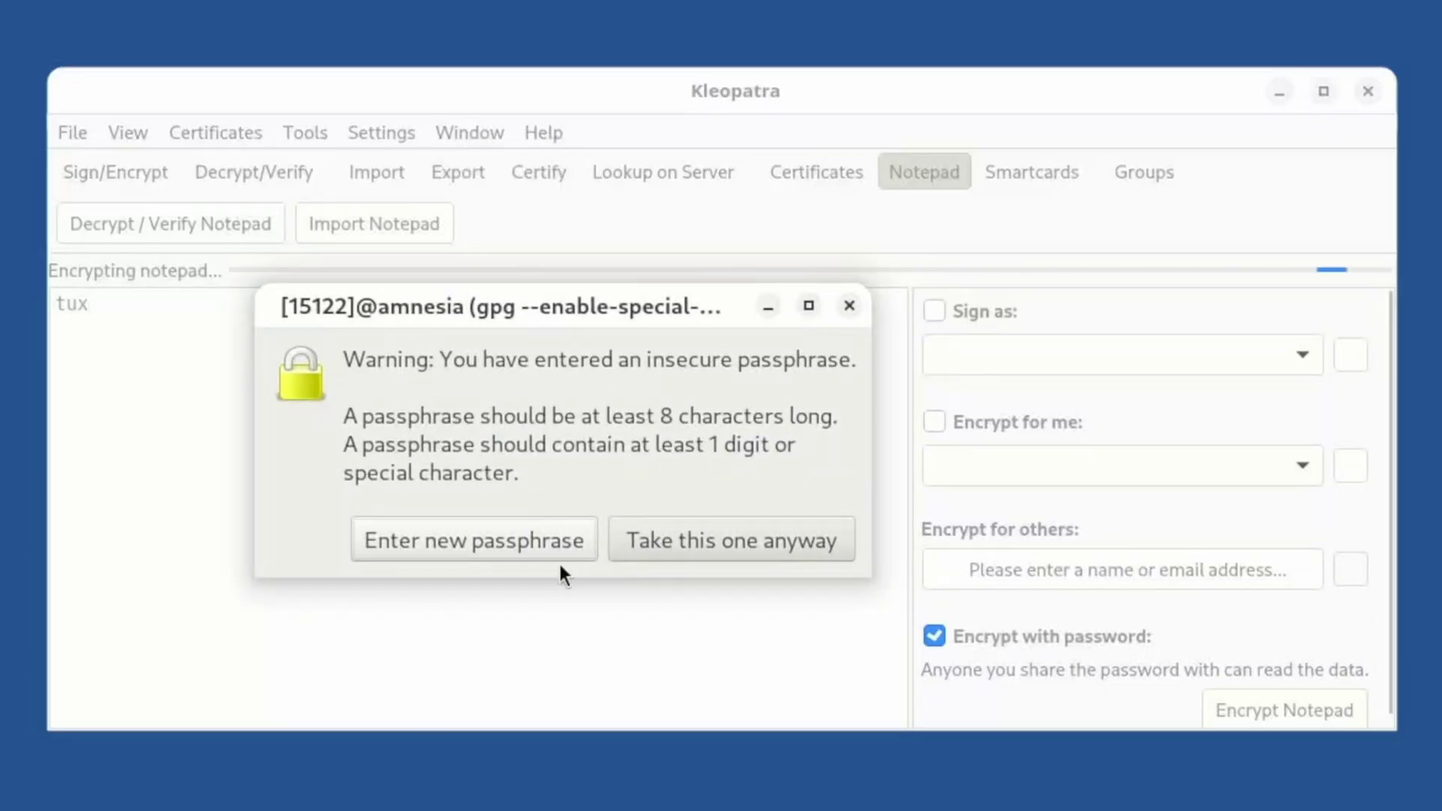
left_click(650, 546)
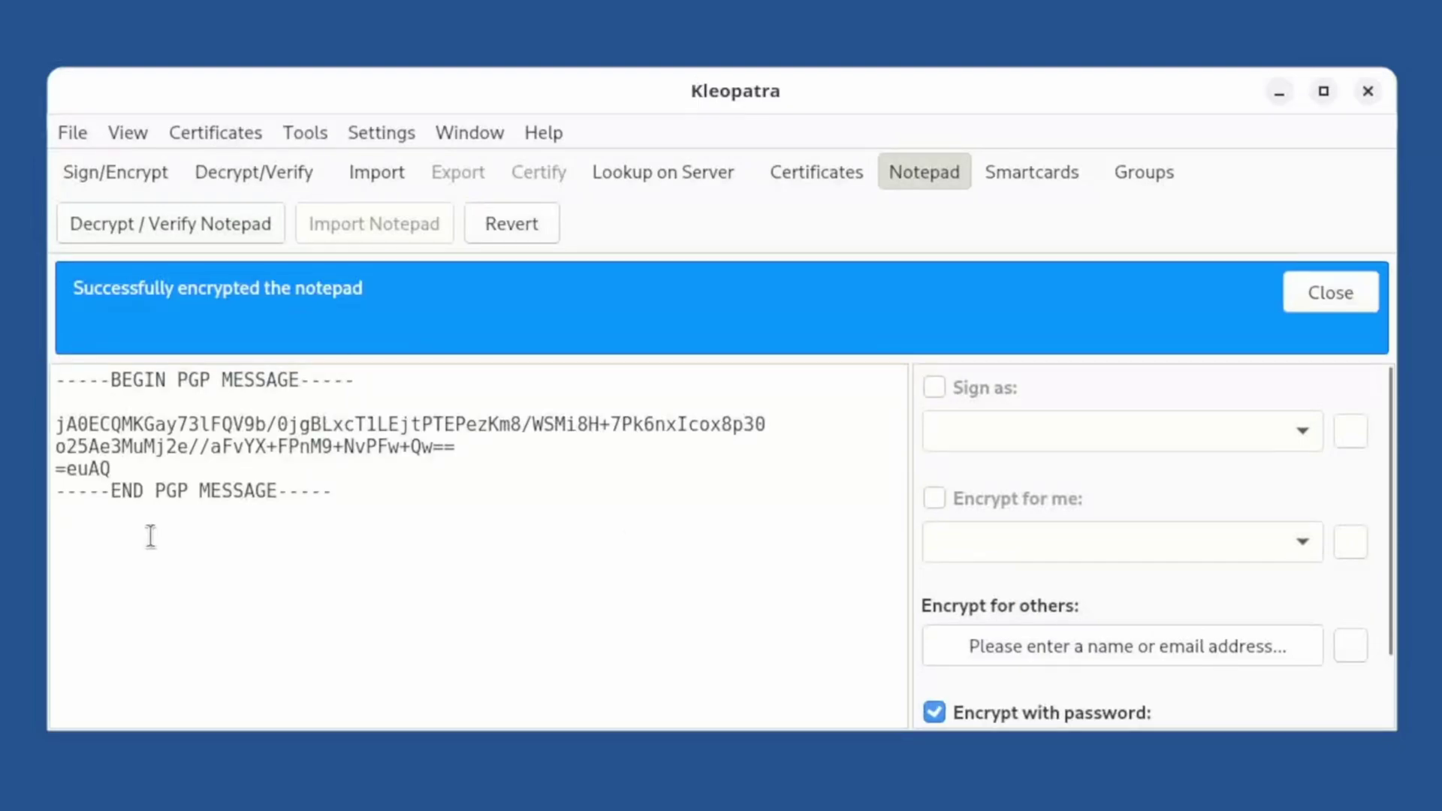
left_click_drag(151, 479, 4, 384)
Launch LibreOffice Impress and open a three-slide presentation from the DebianTalk template.
key("super")
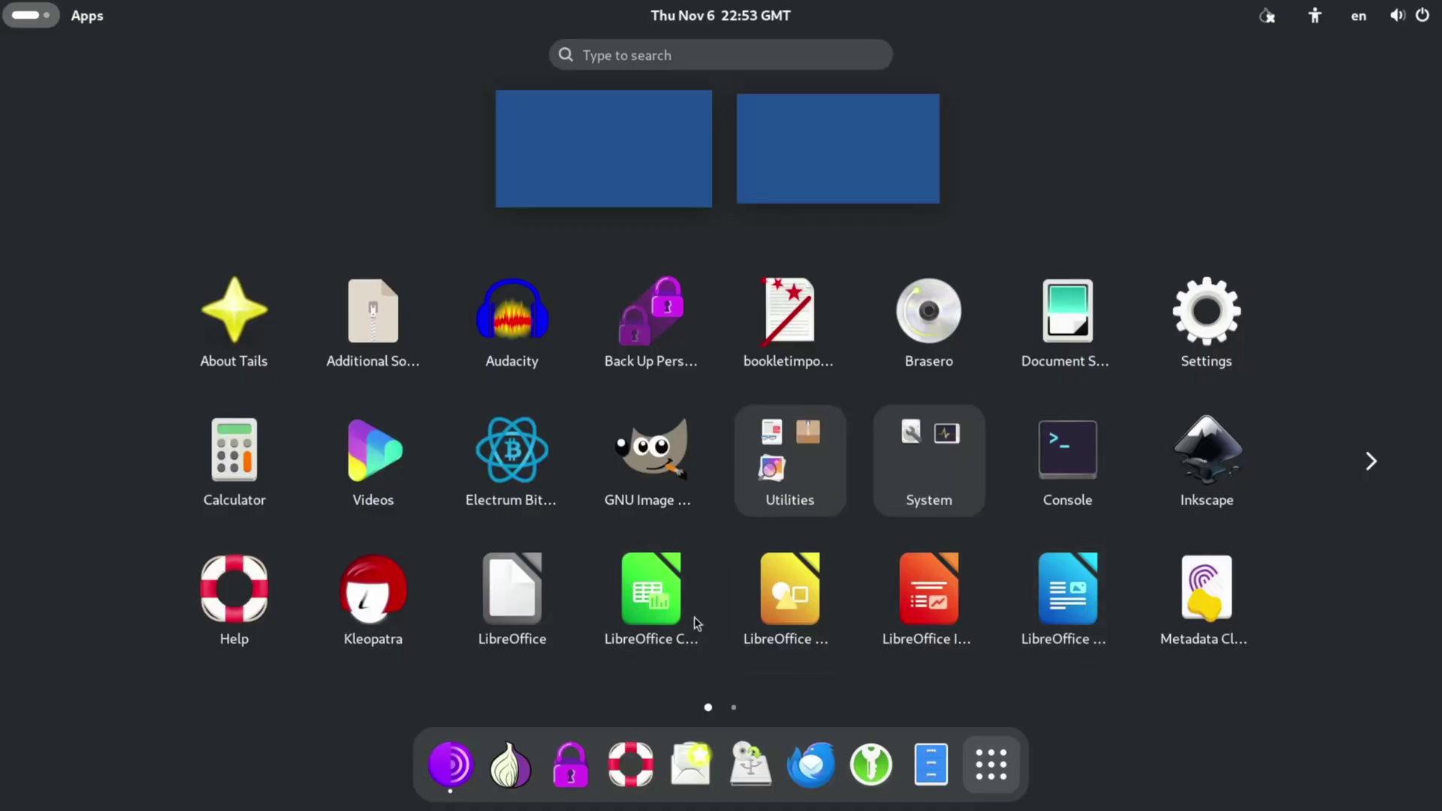
left_click_drag(536, 638, 533, 636)
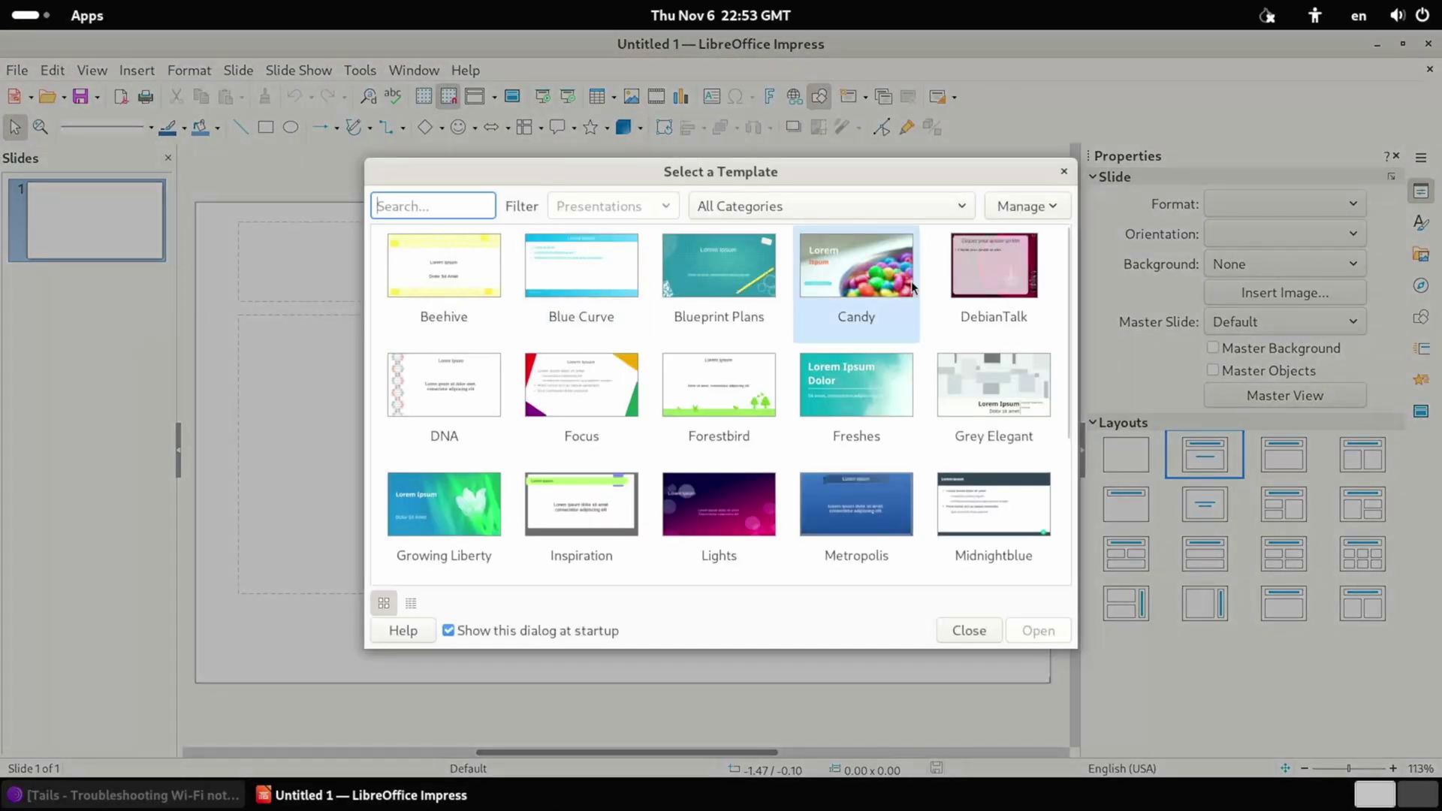
left_click(961, 308)
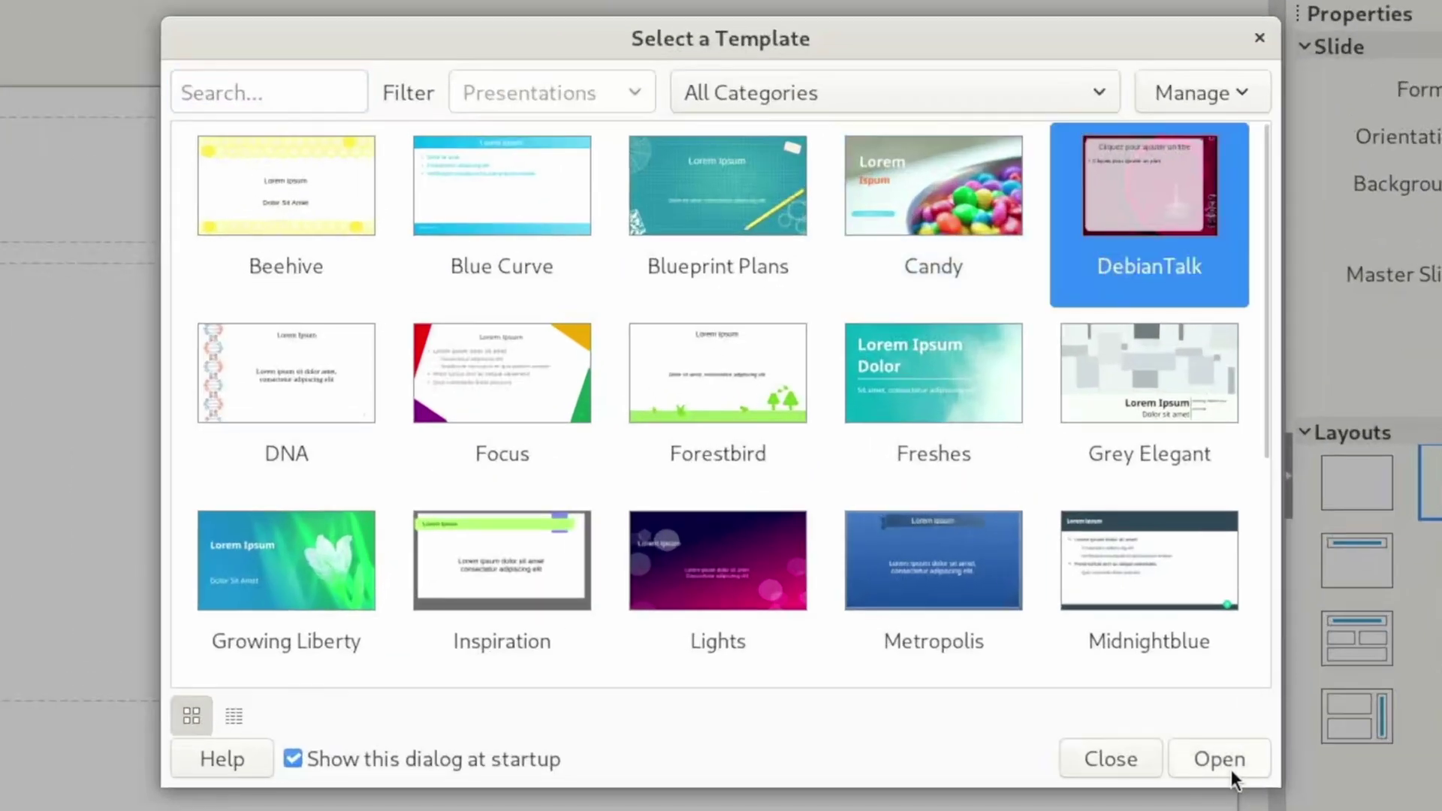
left_click(1226, 767)
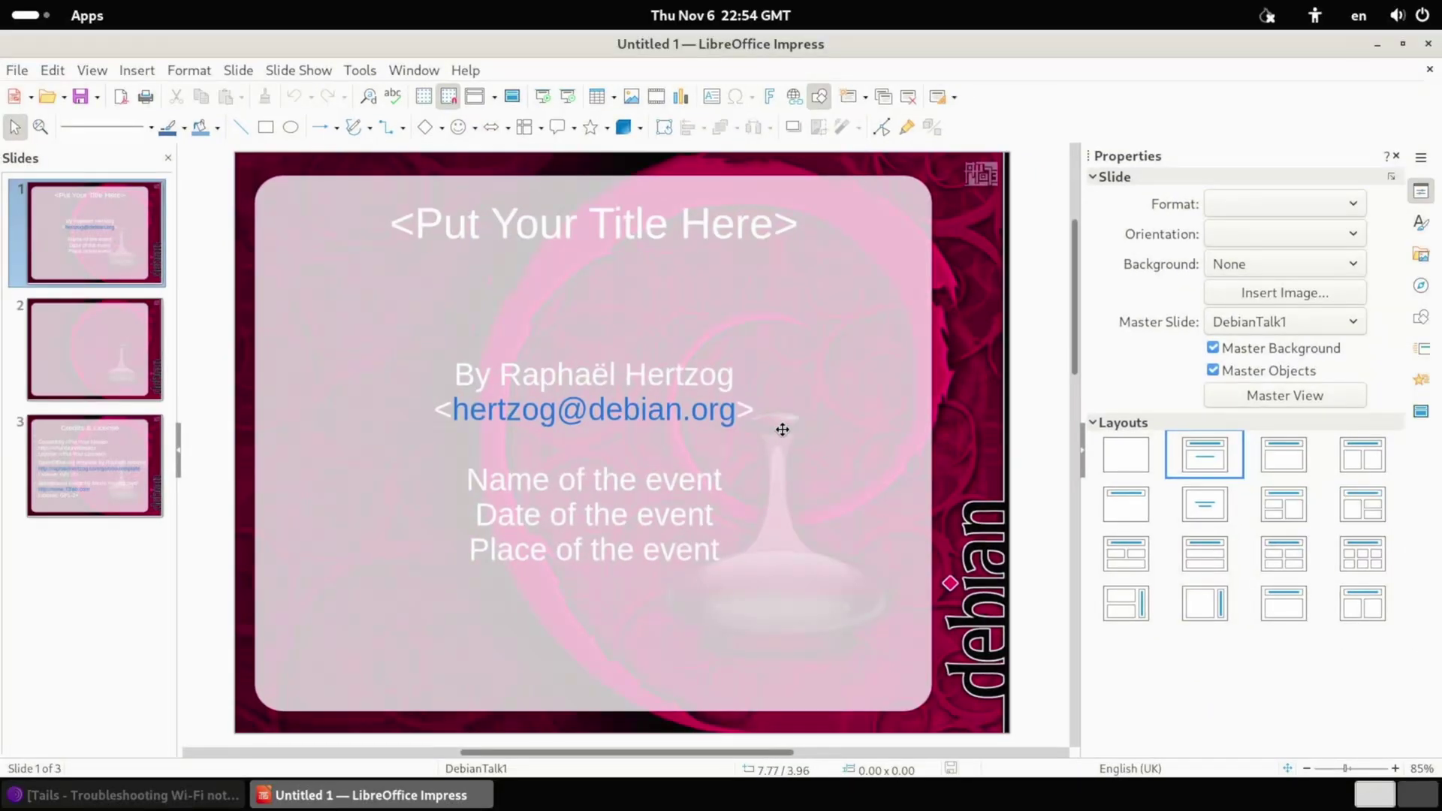
key("super+a")
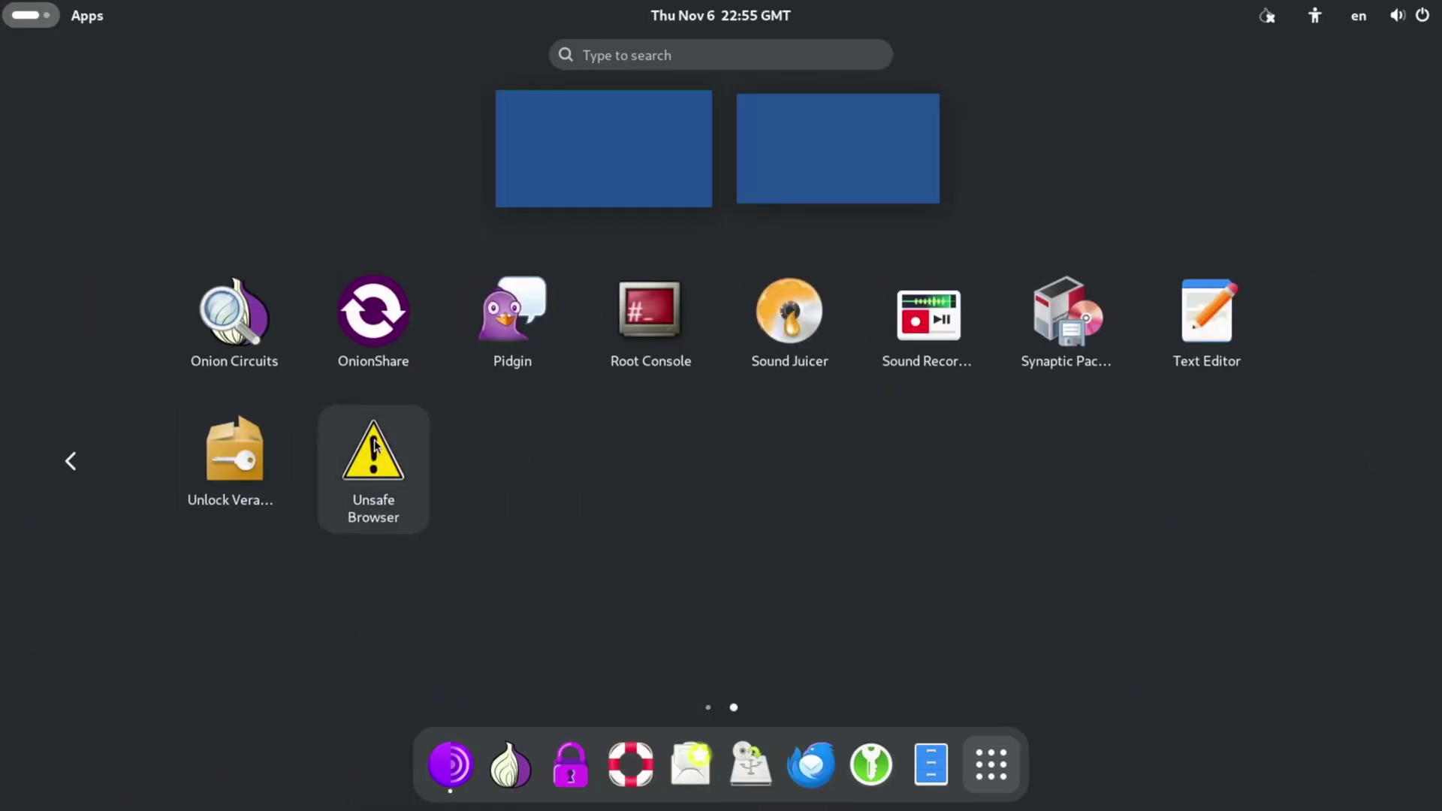
Start the Unsafe Browser from the second page of the app grid.
left_click(373, 446)
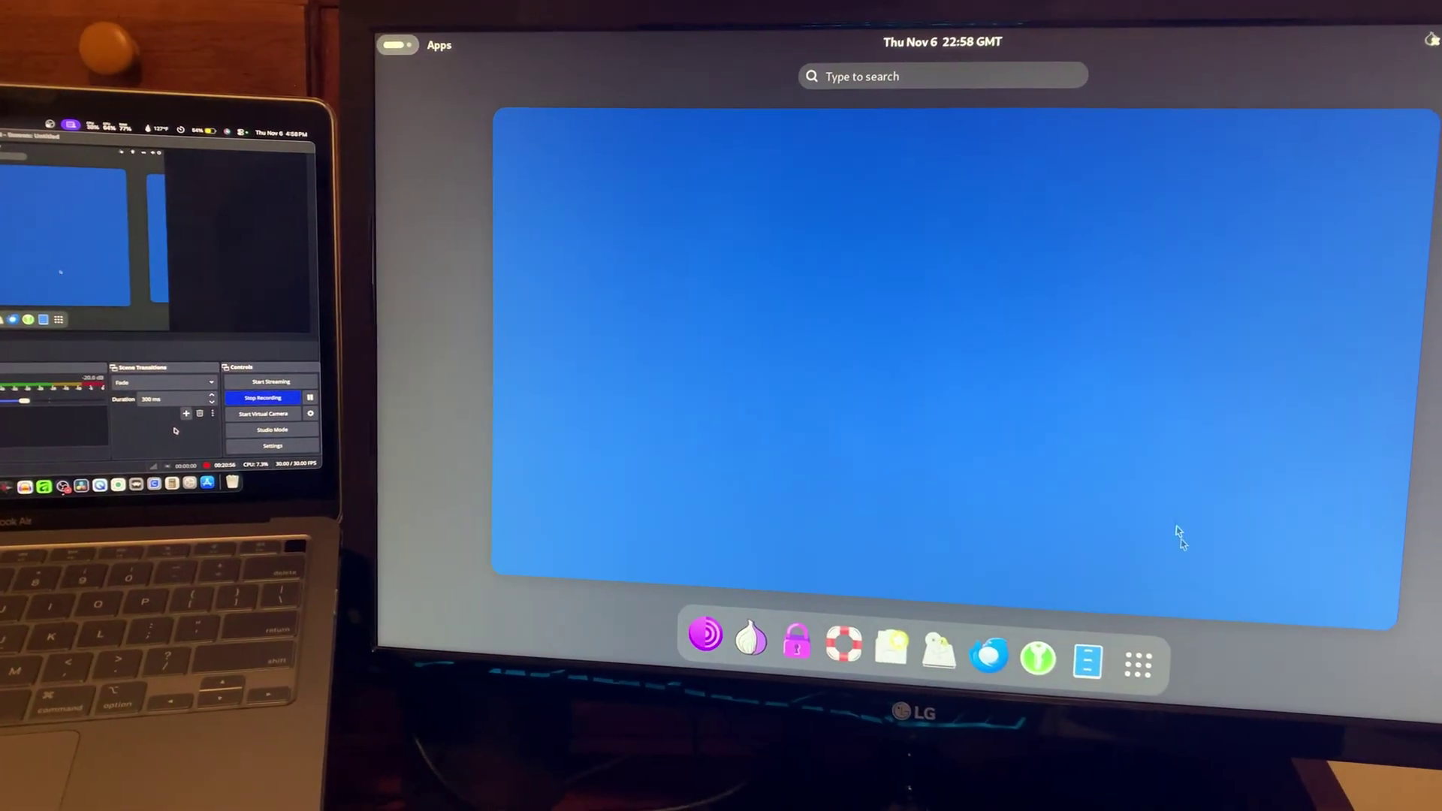
Launch the GNU Image Manipulation Program from Show Apps.
left_click(1103, 643)
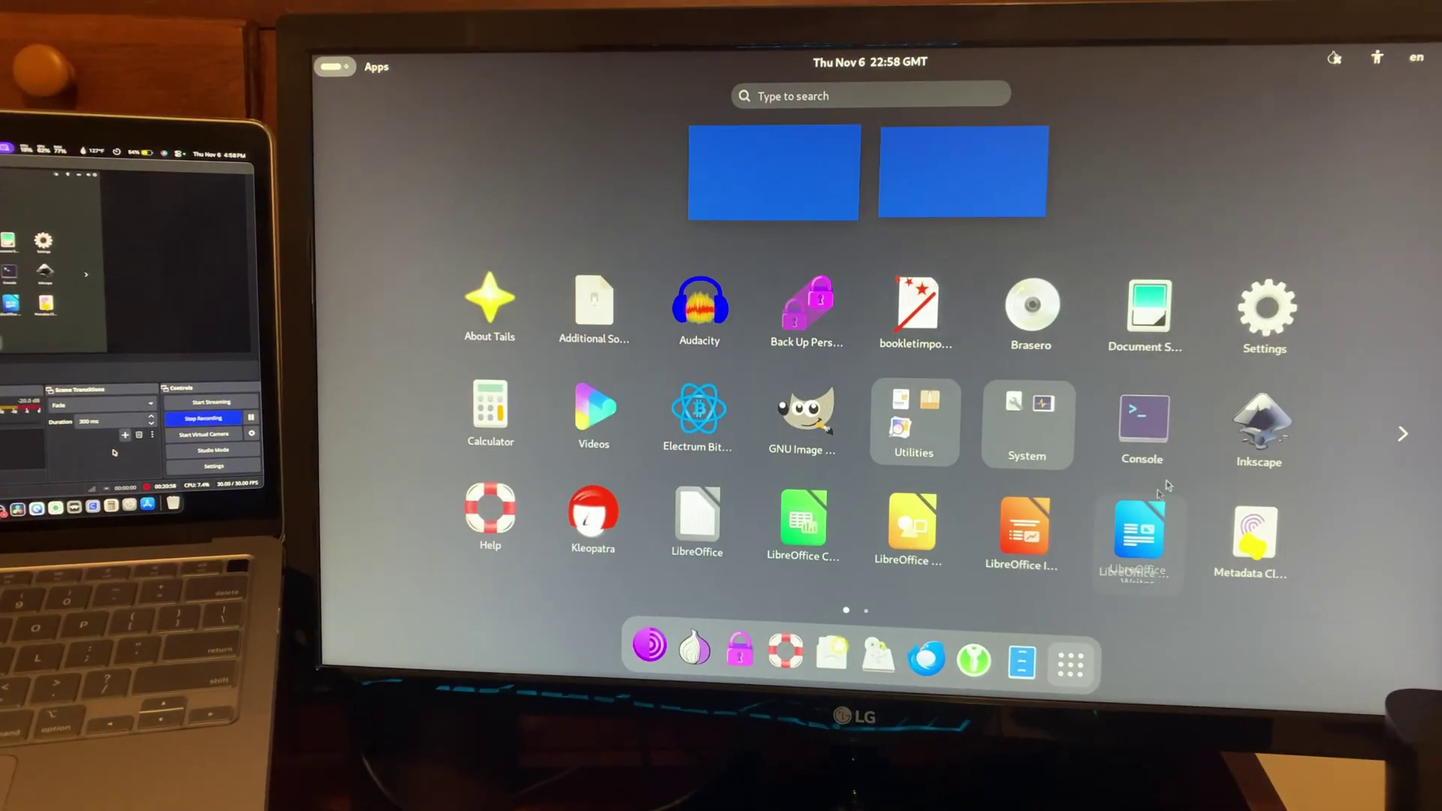
left_click(801, 418)
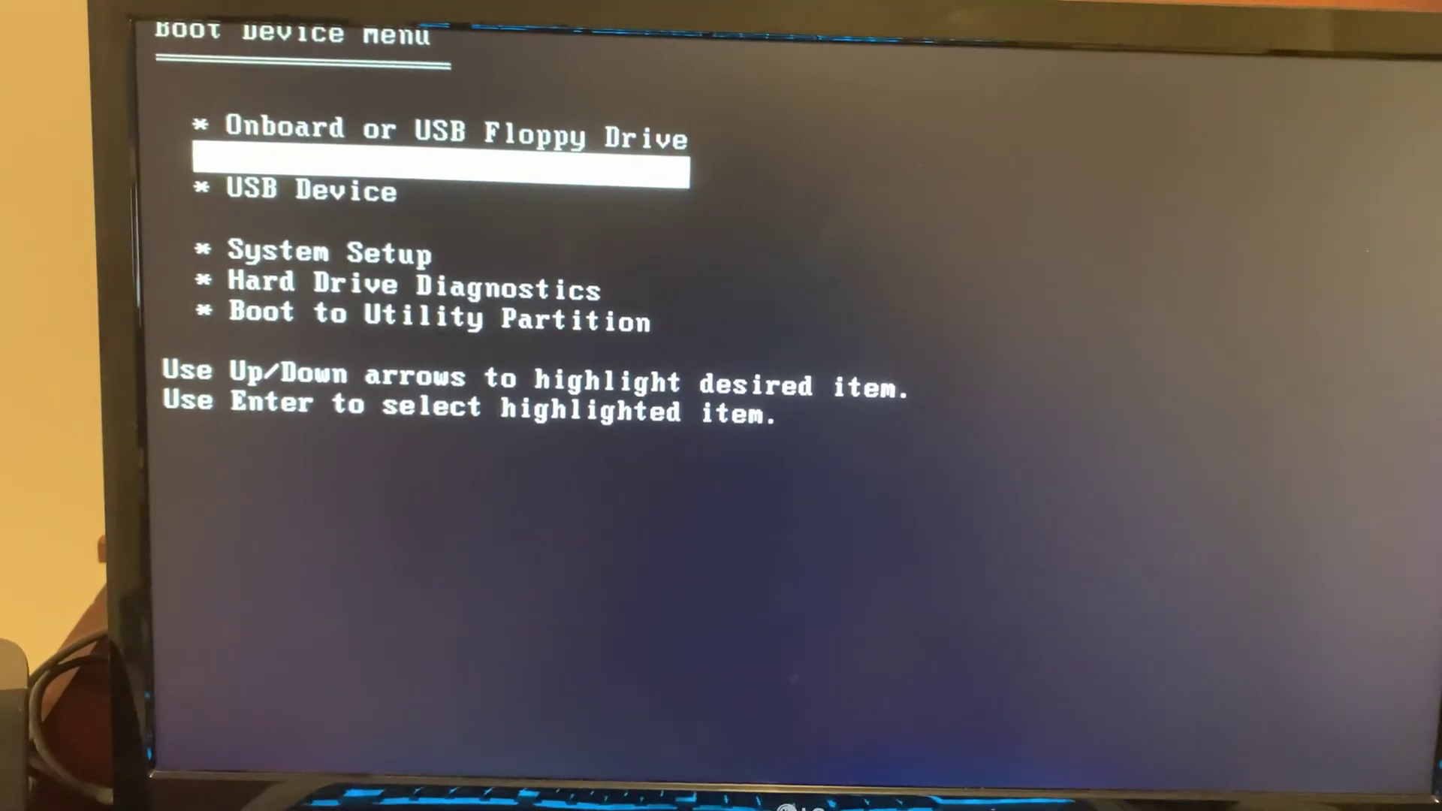
Boot the Dell from USB Device and start Tails without unlocking Persistent Storage.
key("Down")
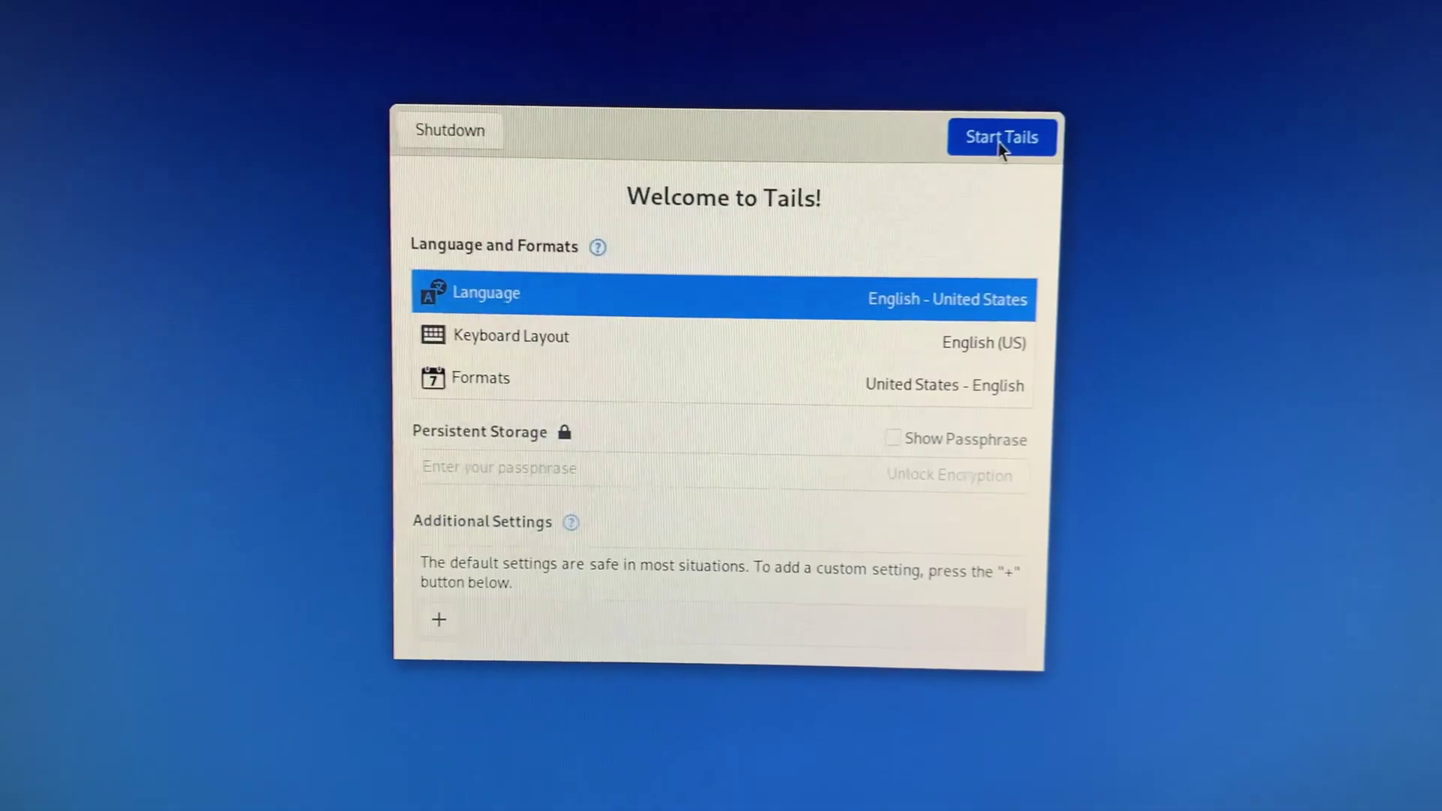
left_click(827, 234)
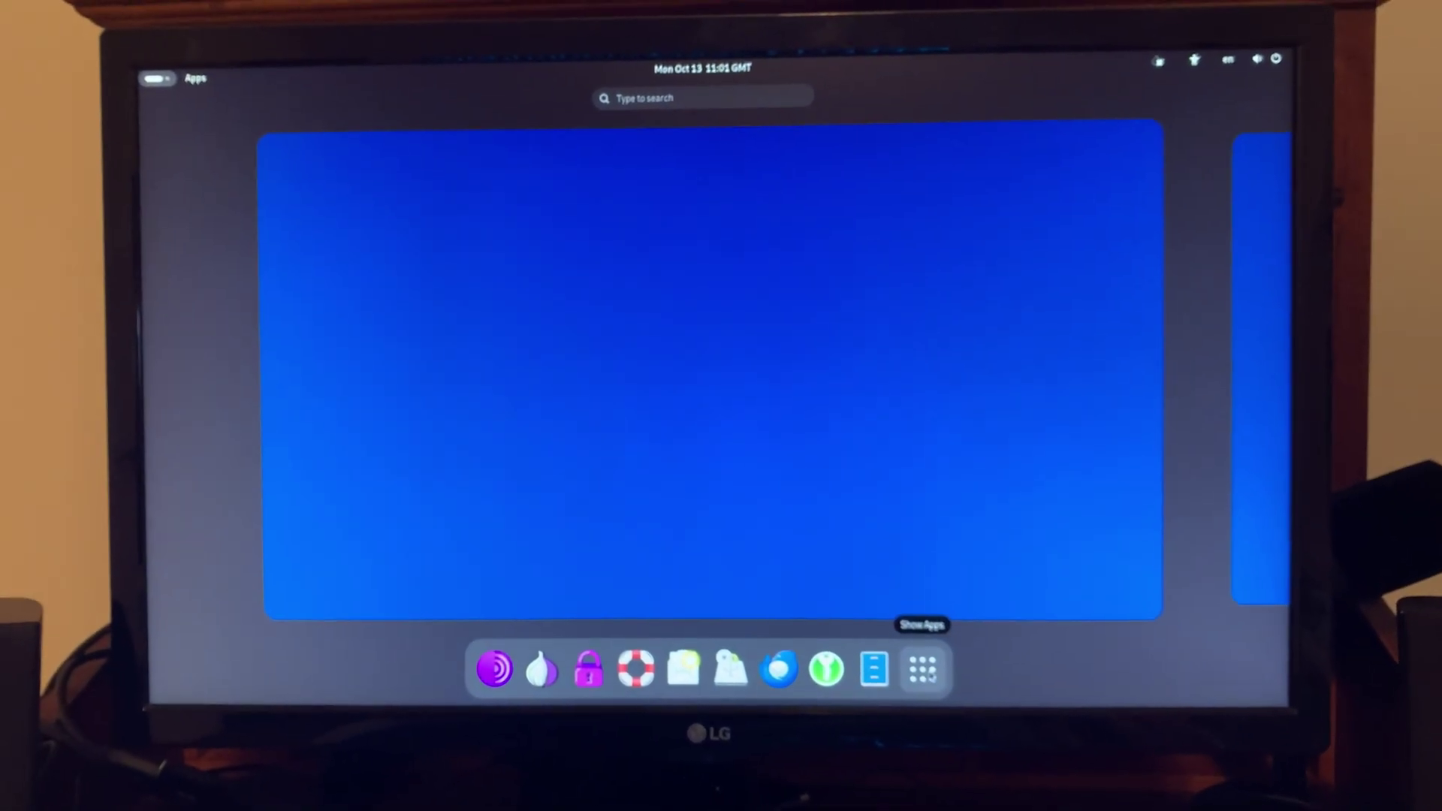
Bring up Show Apps to launch Inkscape with a blank New document 1.
left_click(907, 665)
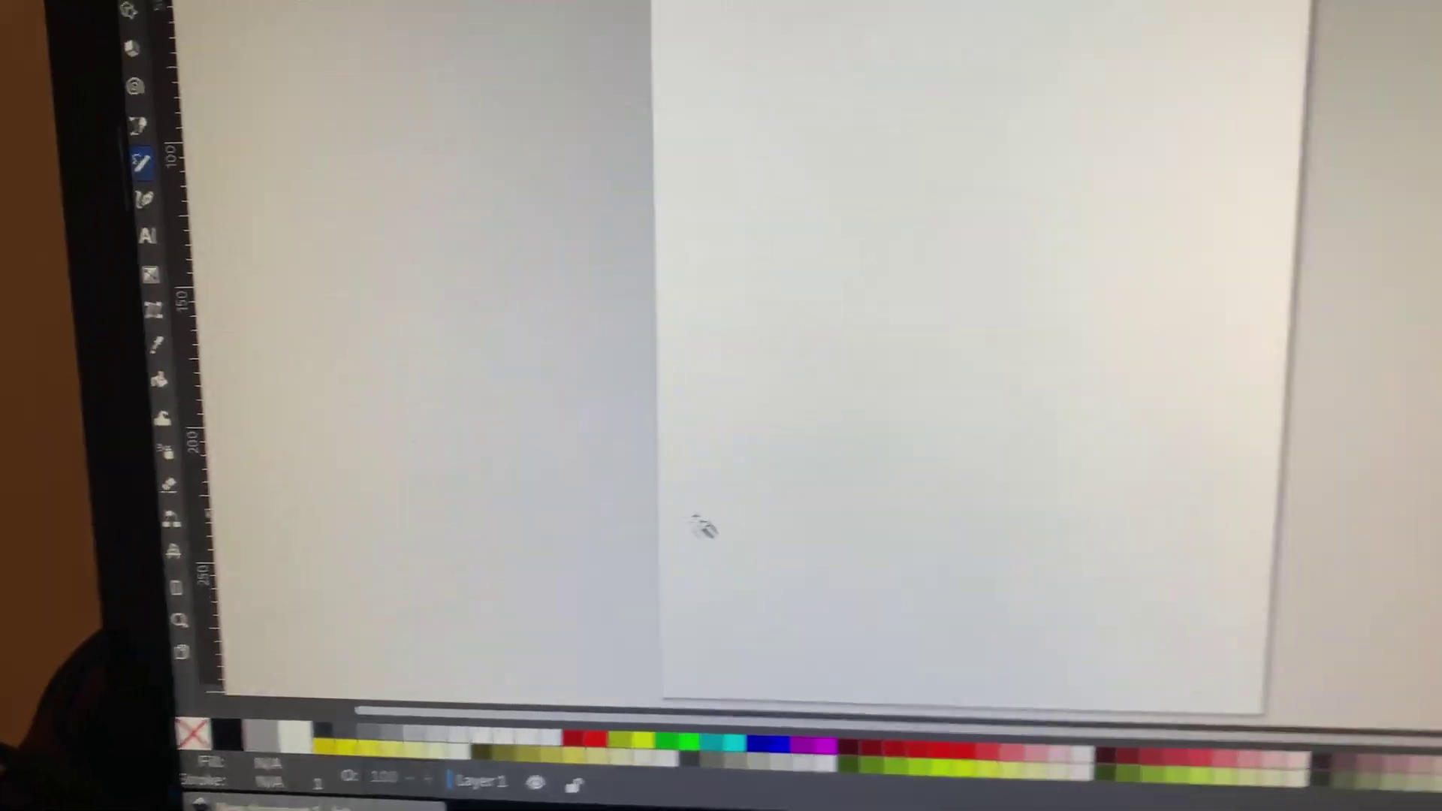
Pencil-draw Tux's black body, flippers and neck, then fill the head khaki #918A6F.
mouse_move(1006, 204)
left_mouse_down()
mouse_move(815, 513)
mouse_move(1024, 508)
left_mouse_up()
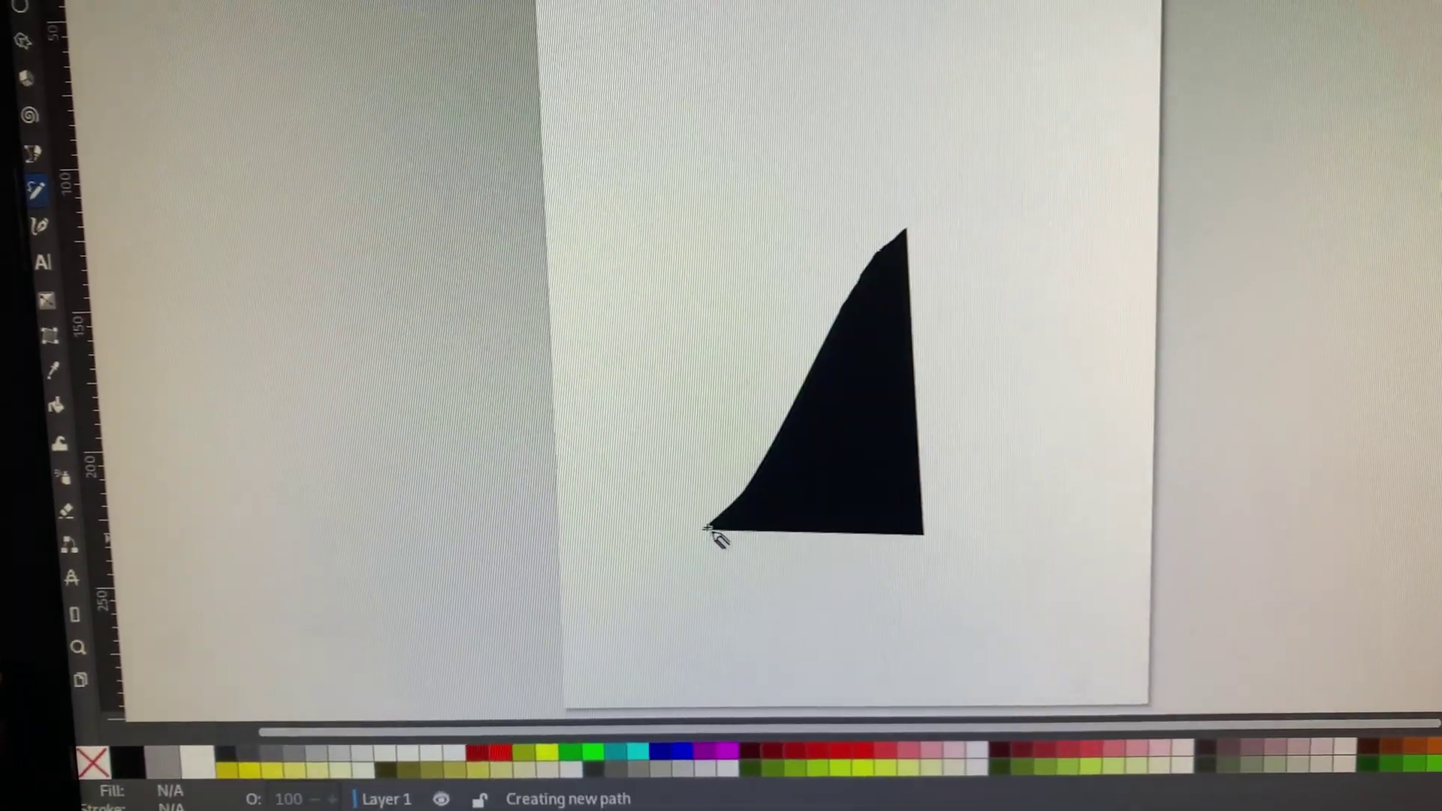
left_click_drag(710, 535, 712, 535)
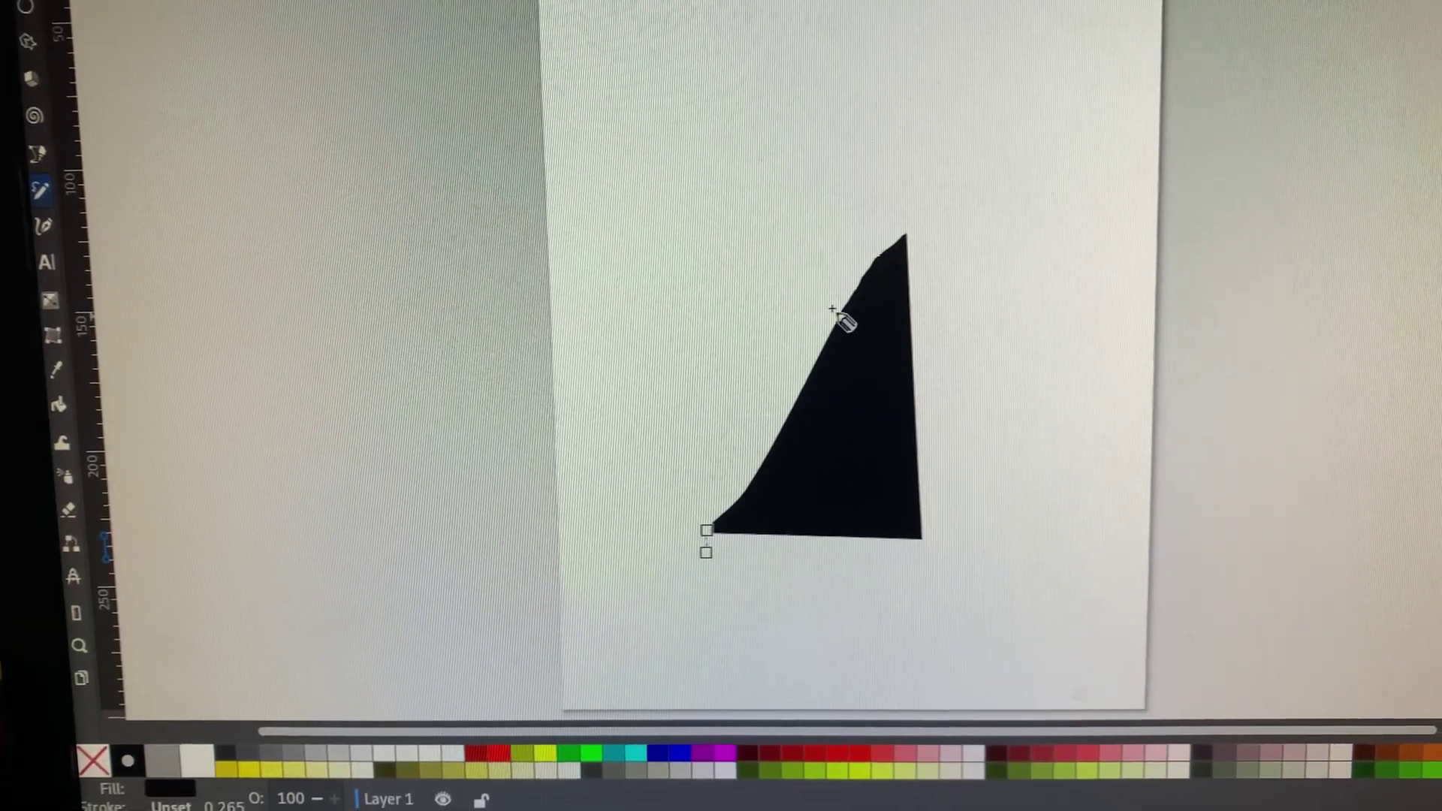
mouse_move(840, 336)
left_mouse_down()
mouse_move(725, 335)
mouse_move(679, 361)
mouse_move(831, 322)
left_mouse_up()
mouse_move(842, 270)
left_mouse_down()
mouse_move(699, 197)
mouse_move(823, 104)
mouse_move(1018, 248)
mouse_move(911, 290)
mouse_move(848, 284)
left_mouse_up()
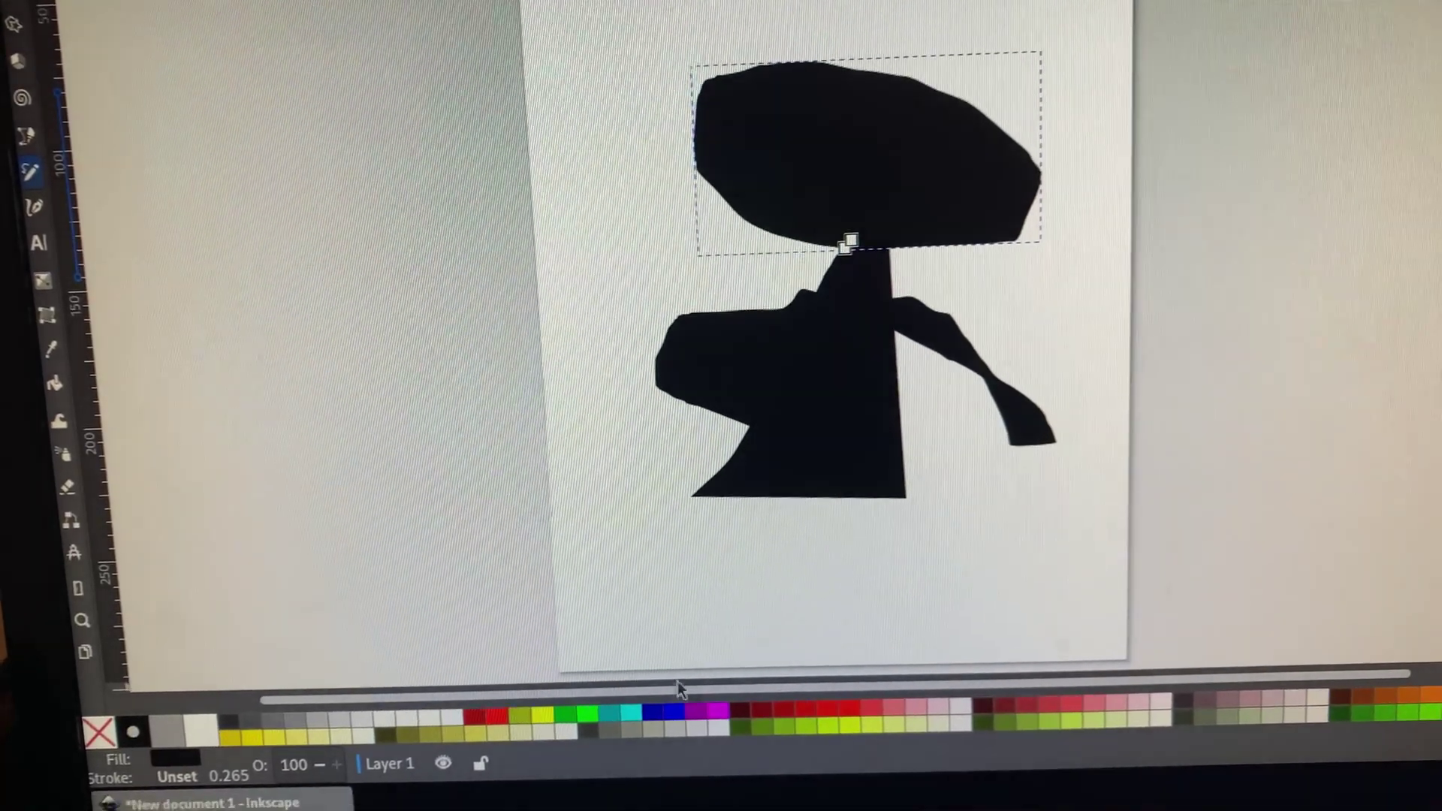
left_click(654, 723)
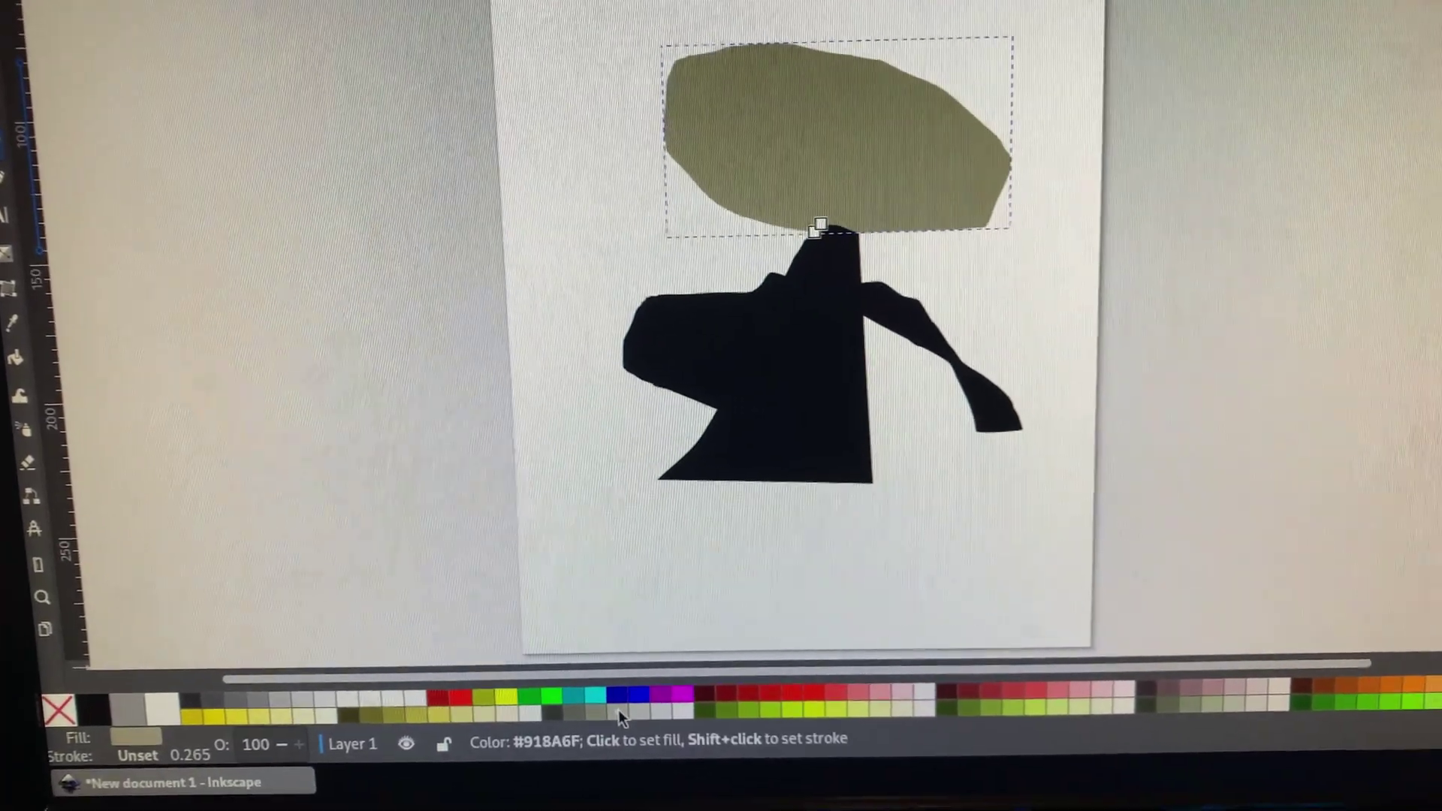